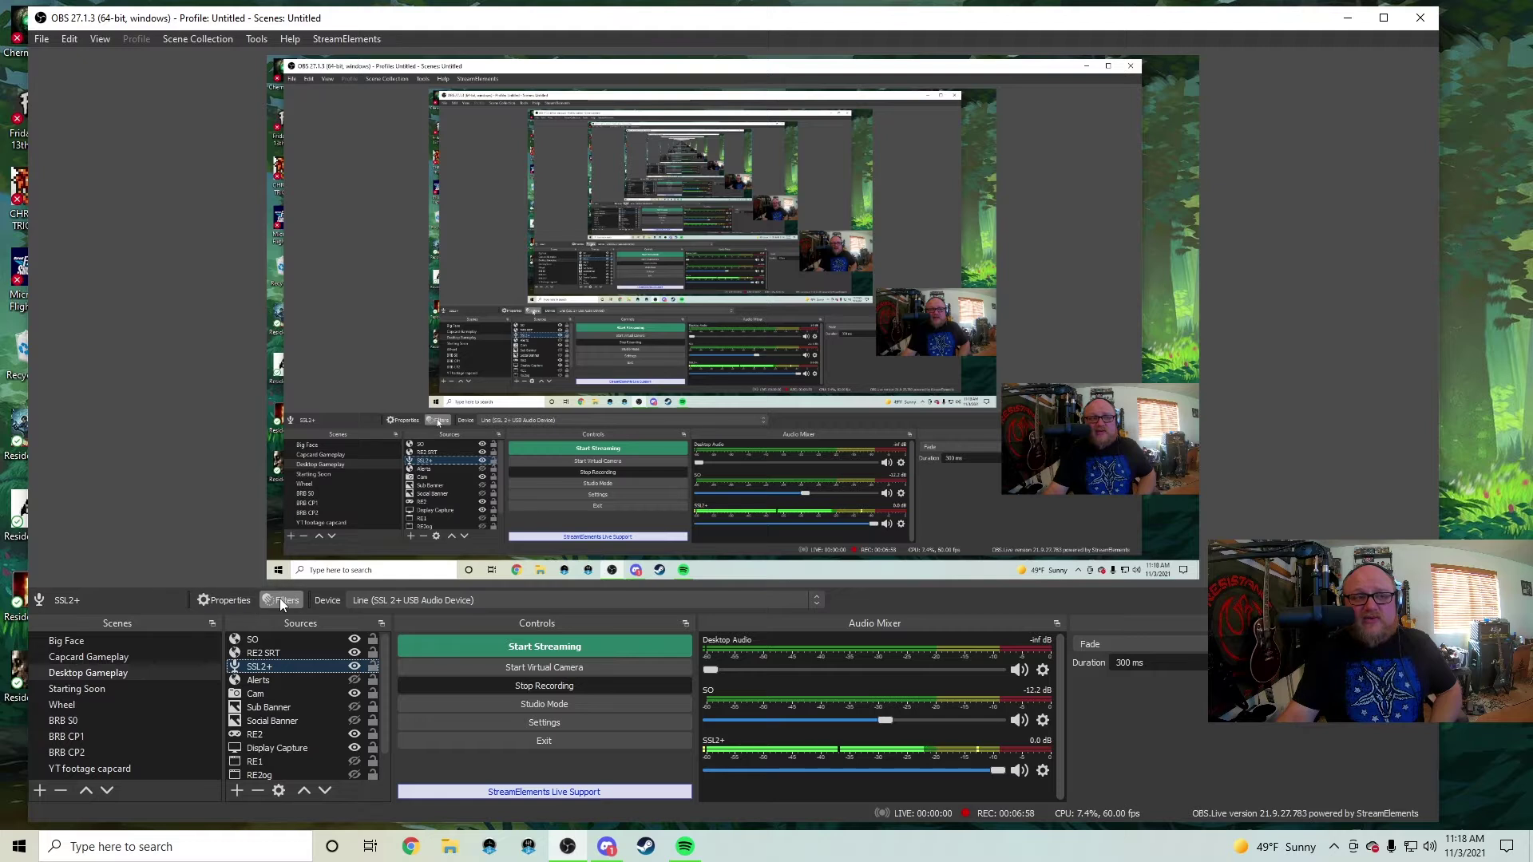
# Open the SSL2+ source's audio filters and turn off Noise Gate, Comp, EQ and Limiter, leaving only Noise Suppression on.
pyautogui.click(281, 600)
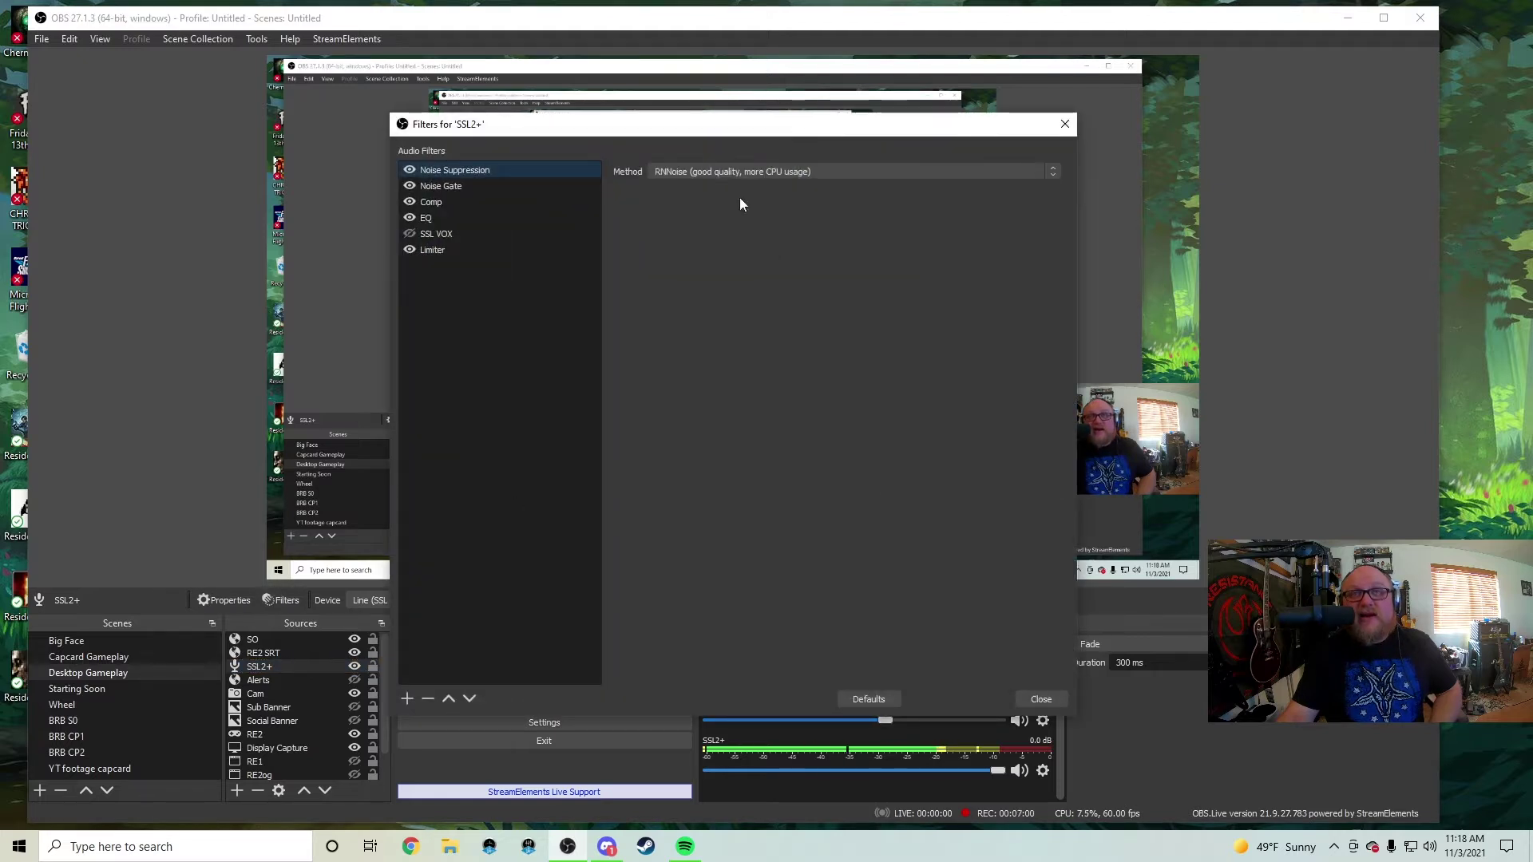
pyautogui.moveTo(668, 134); pyautogui.dragTo(645, 96)
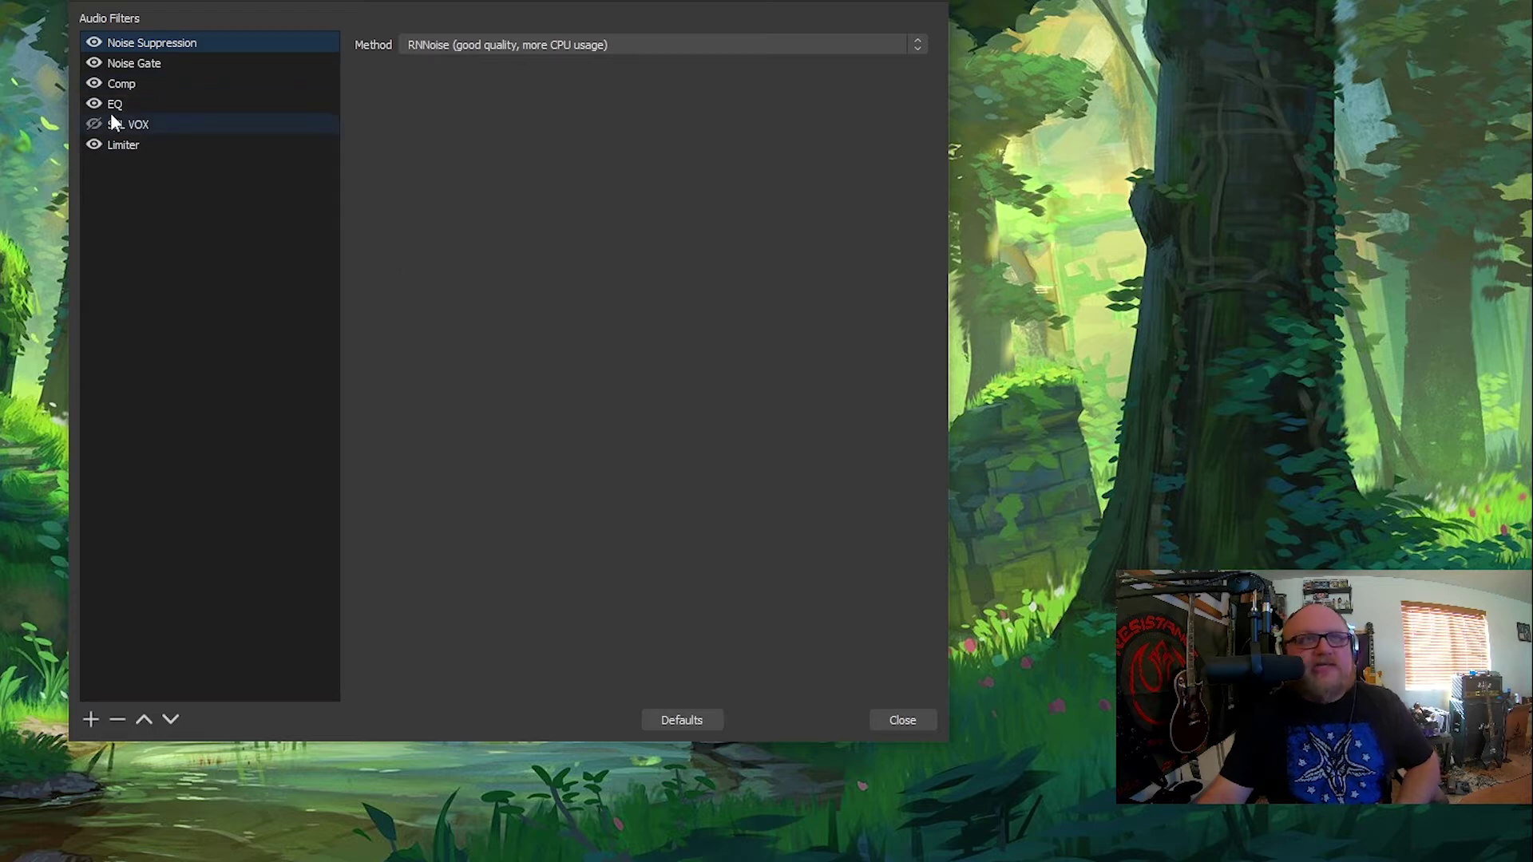
pyautogui.click(90, 103)
pyautogui.click(89, 83)
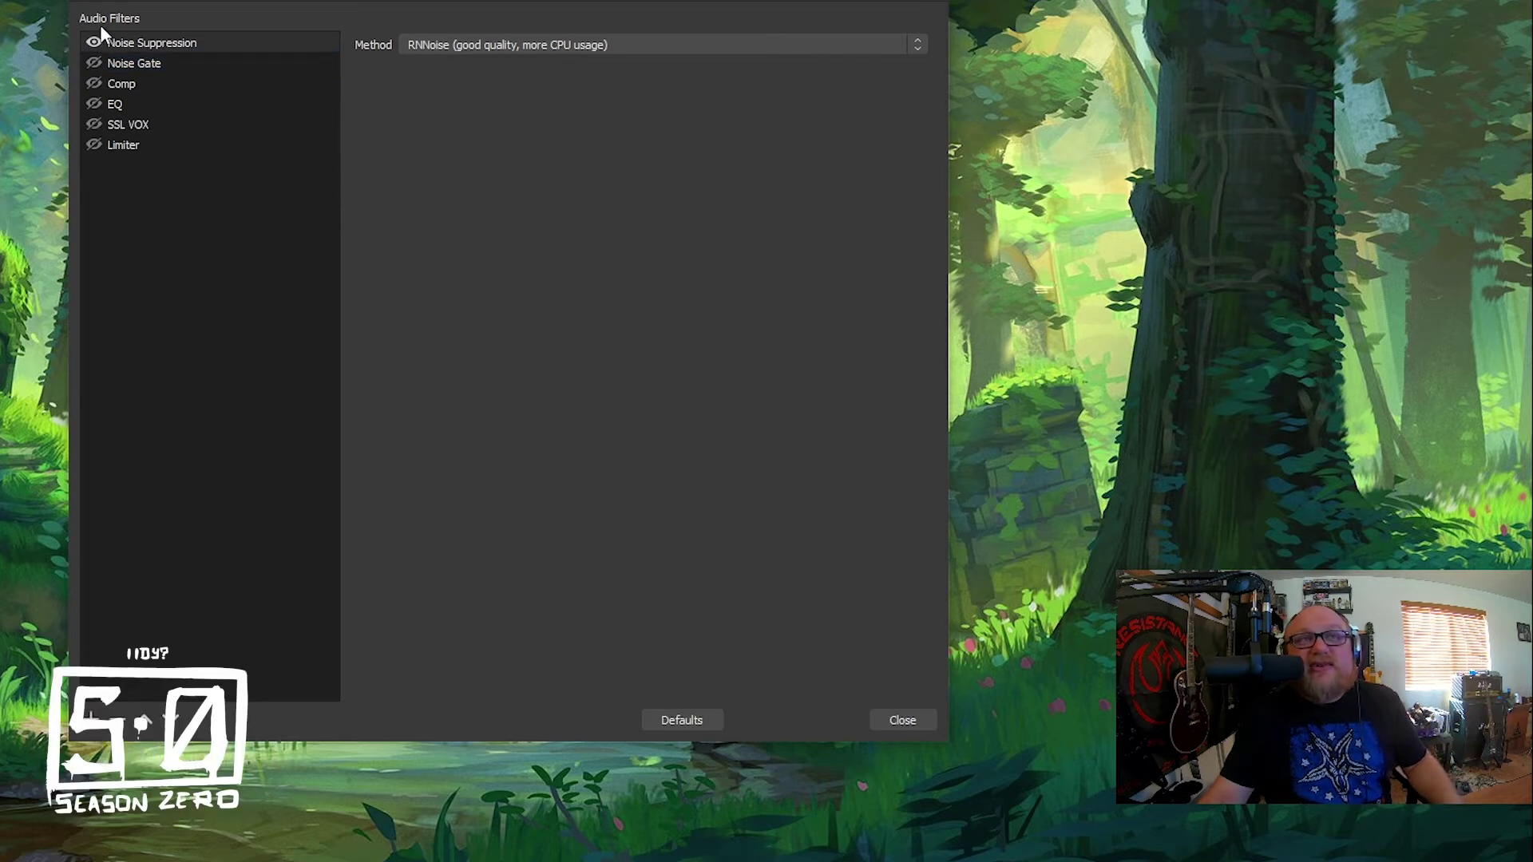
pyautogui.click(94, 41)
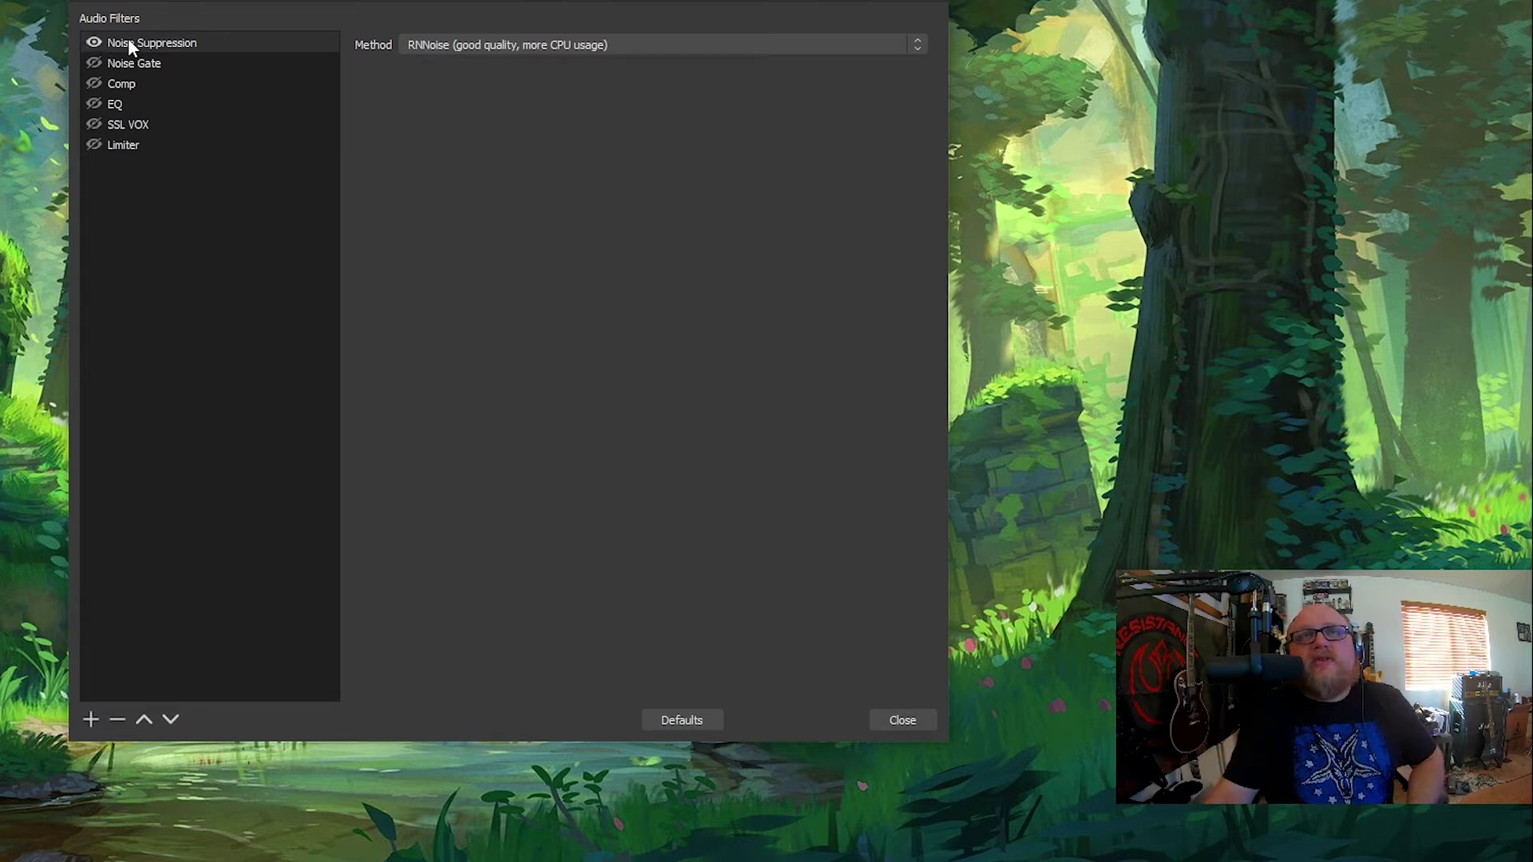
# Review the Noise Suppression methods, keep RNNoise (good quality, more CPU usage), and enable the Noise Gate filter with its settings shown.
pyautogui.click(562, 46)
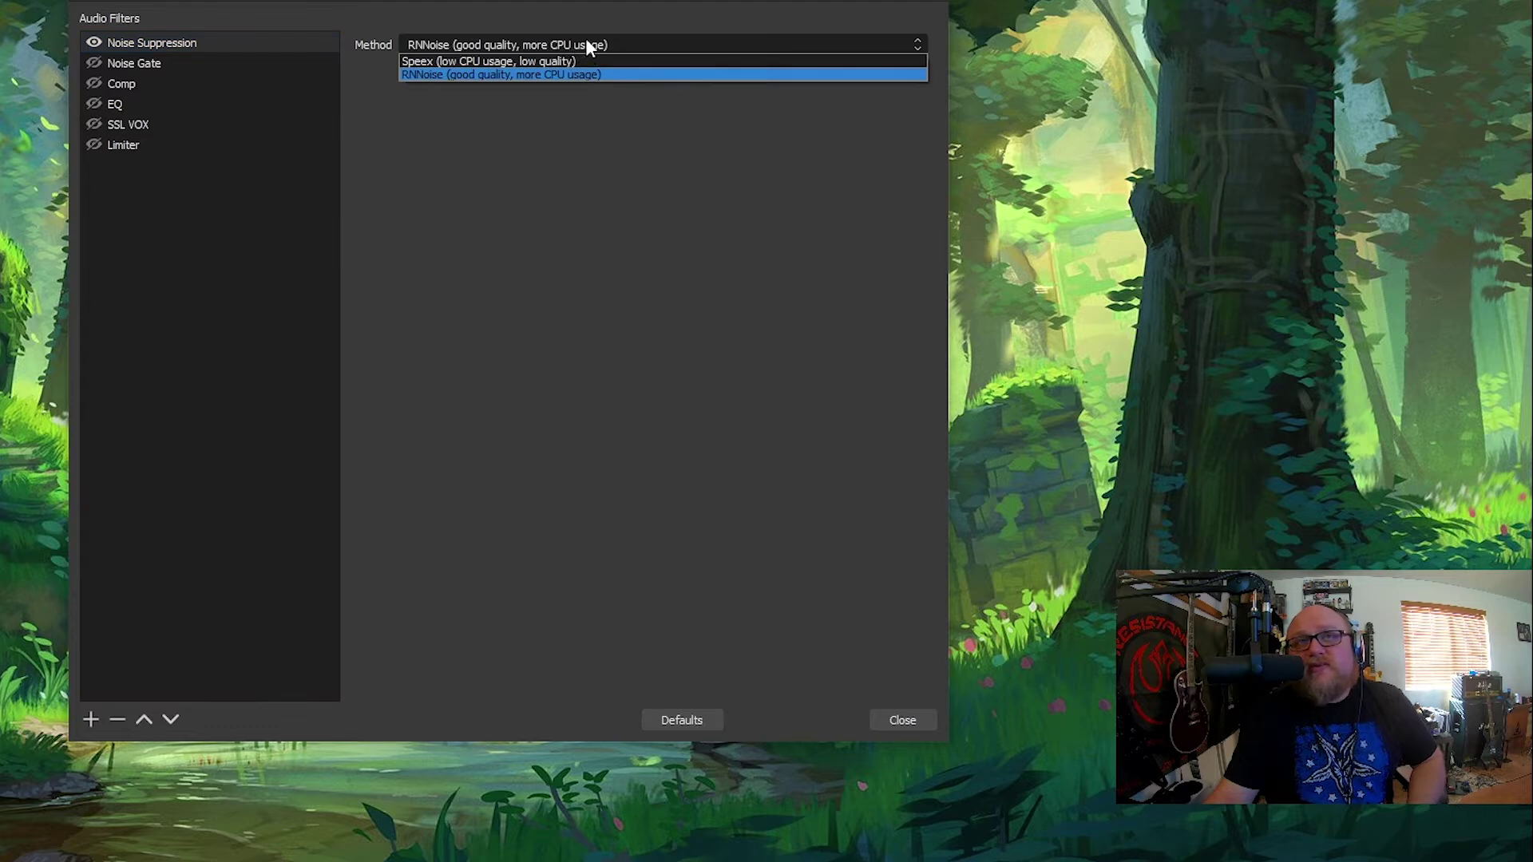
pyautogui.click(587, 44)
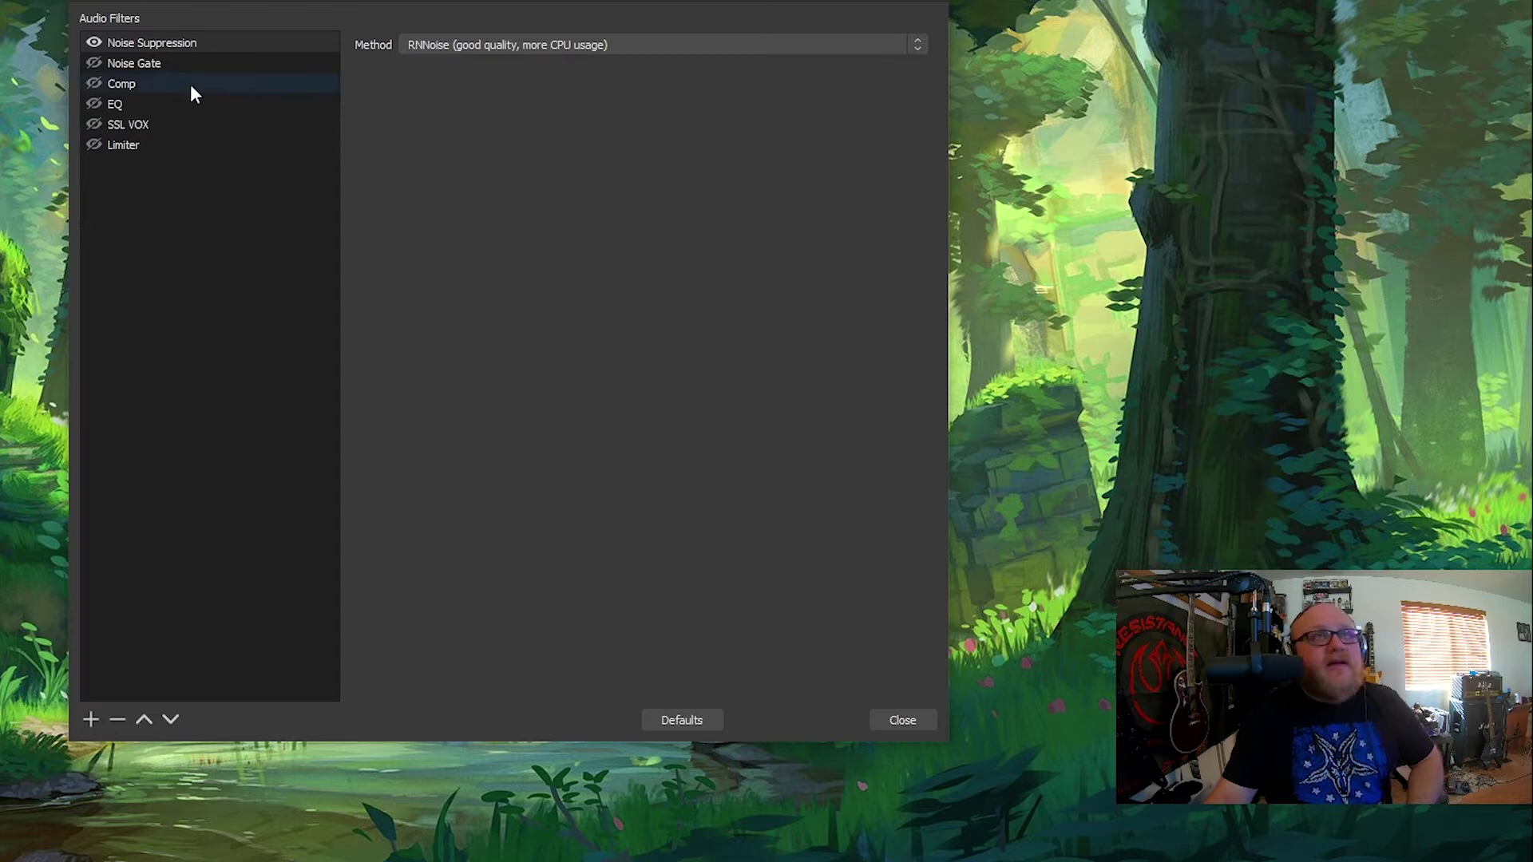
pyautogui.click(152, 63)
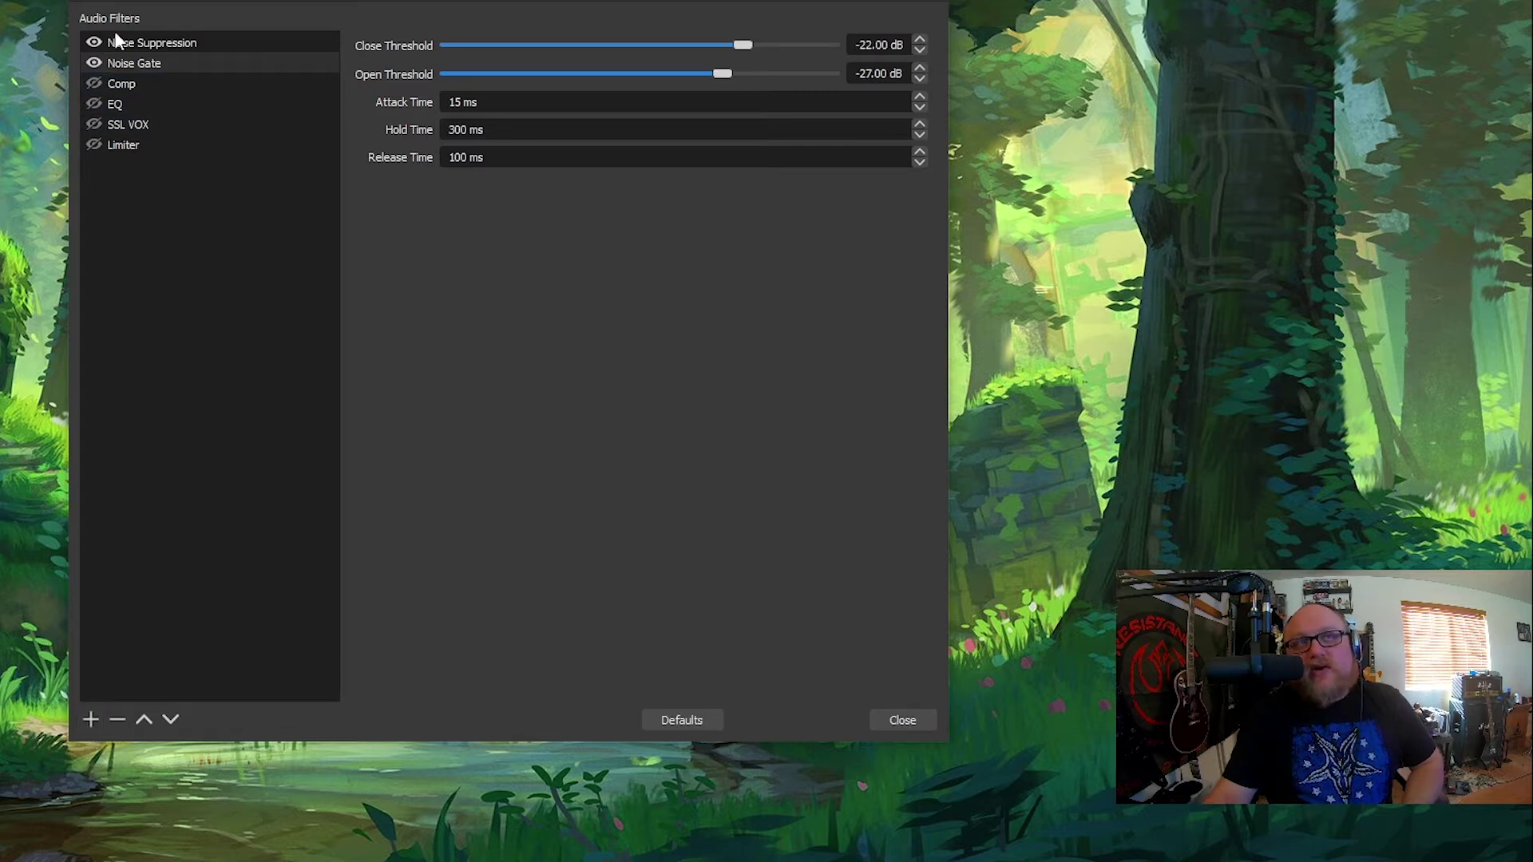
# Add a VST 2.x Plug-in filter named "Comp test".
pyautogui.click(91, 719)
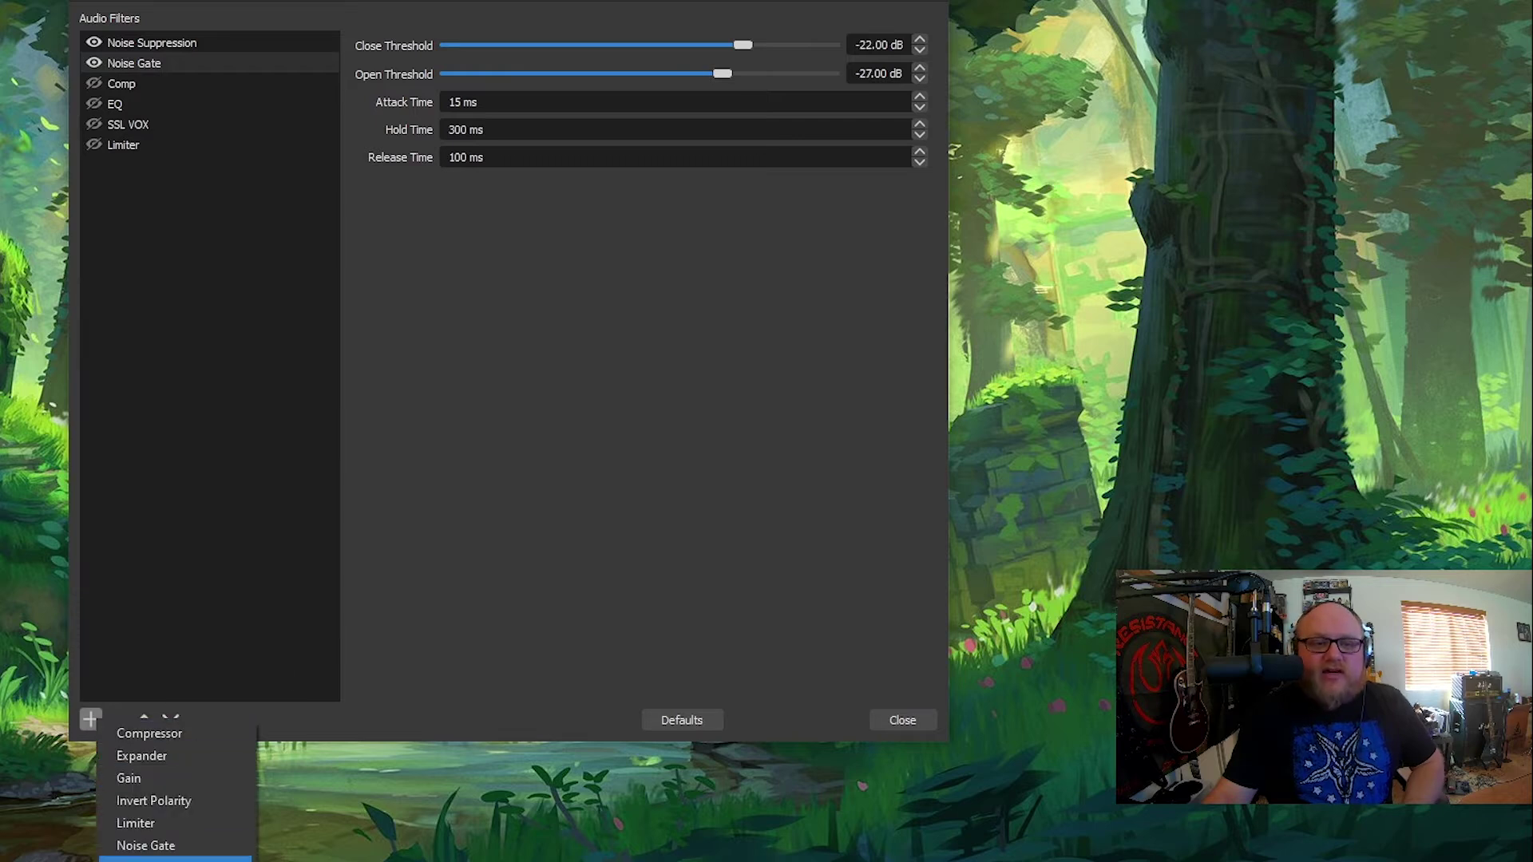
pyautogui.click(151, 860)
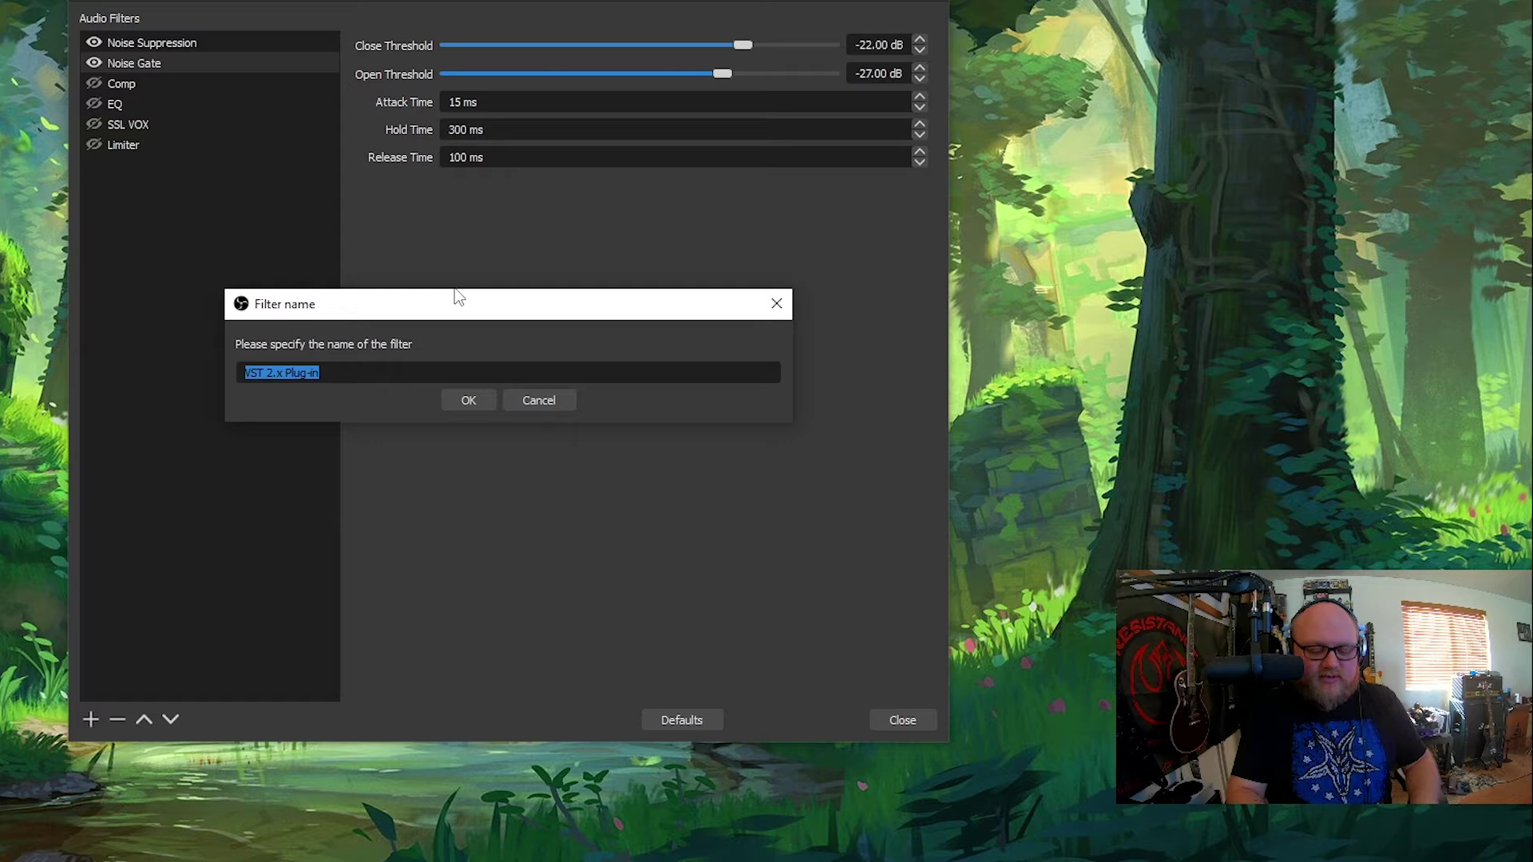
pyautogui.write('Comp teszt')
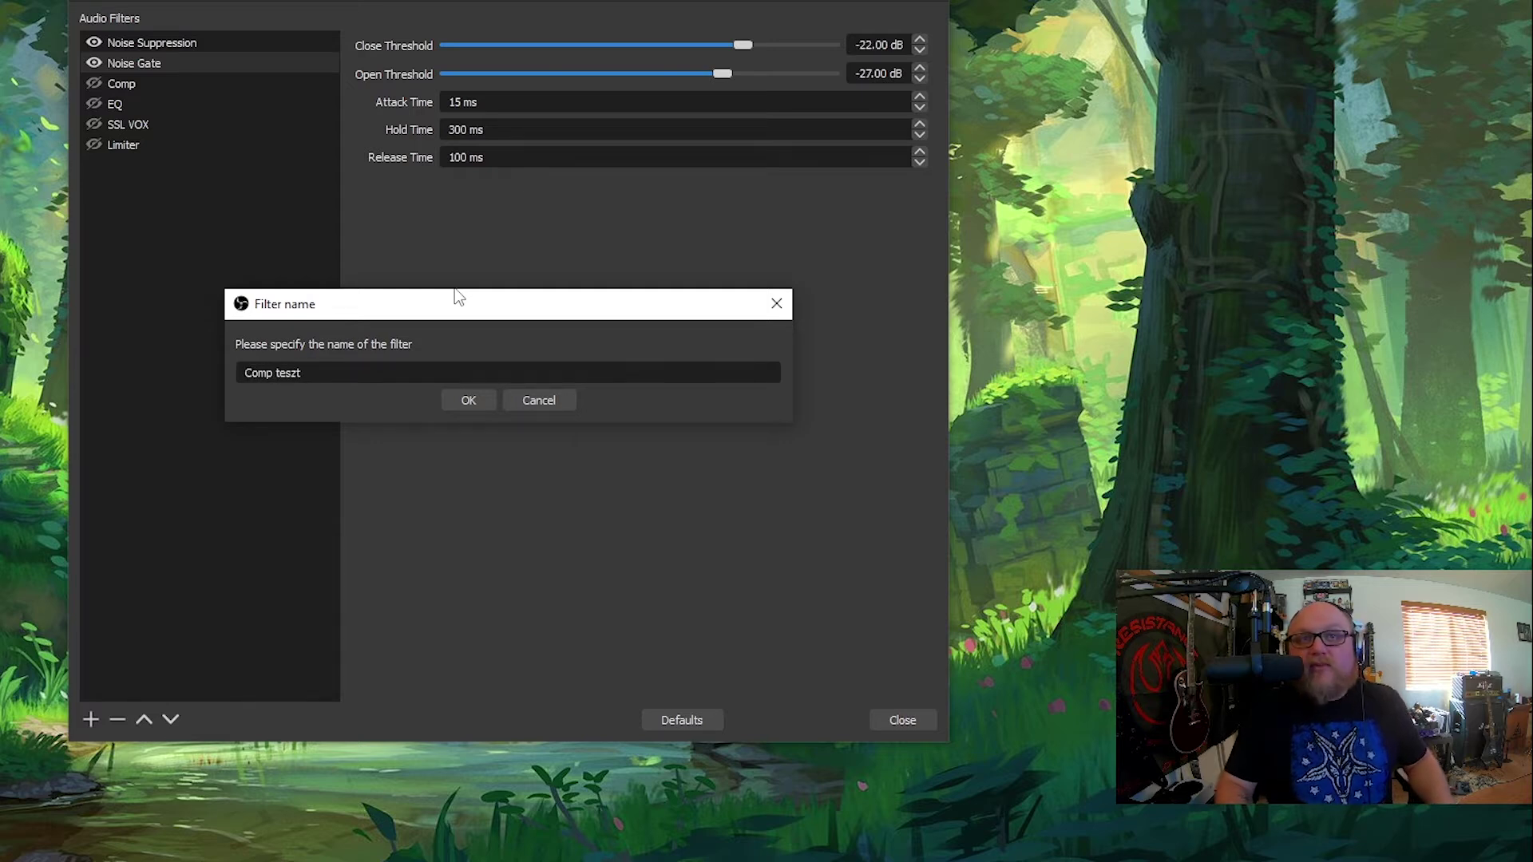
pyautogui.press('BackSpace')
pyautogui.press('BackSpace')
pyautogui.write('t')
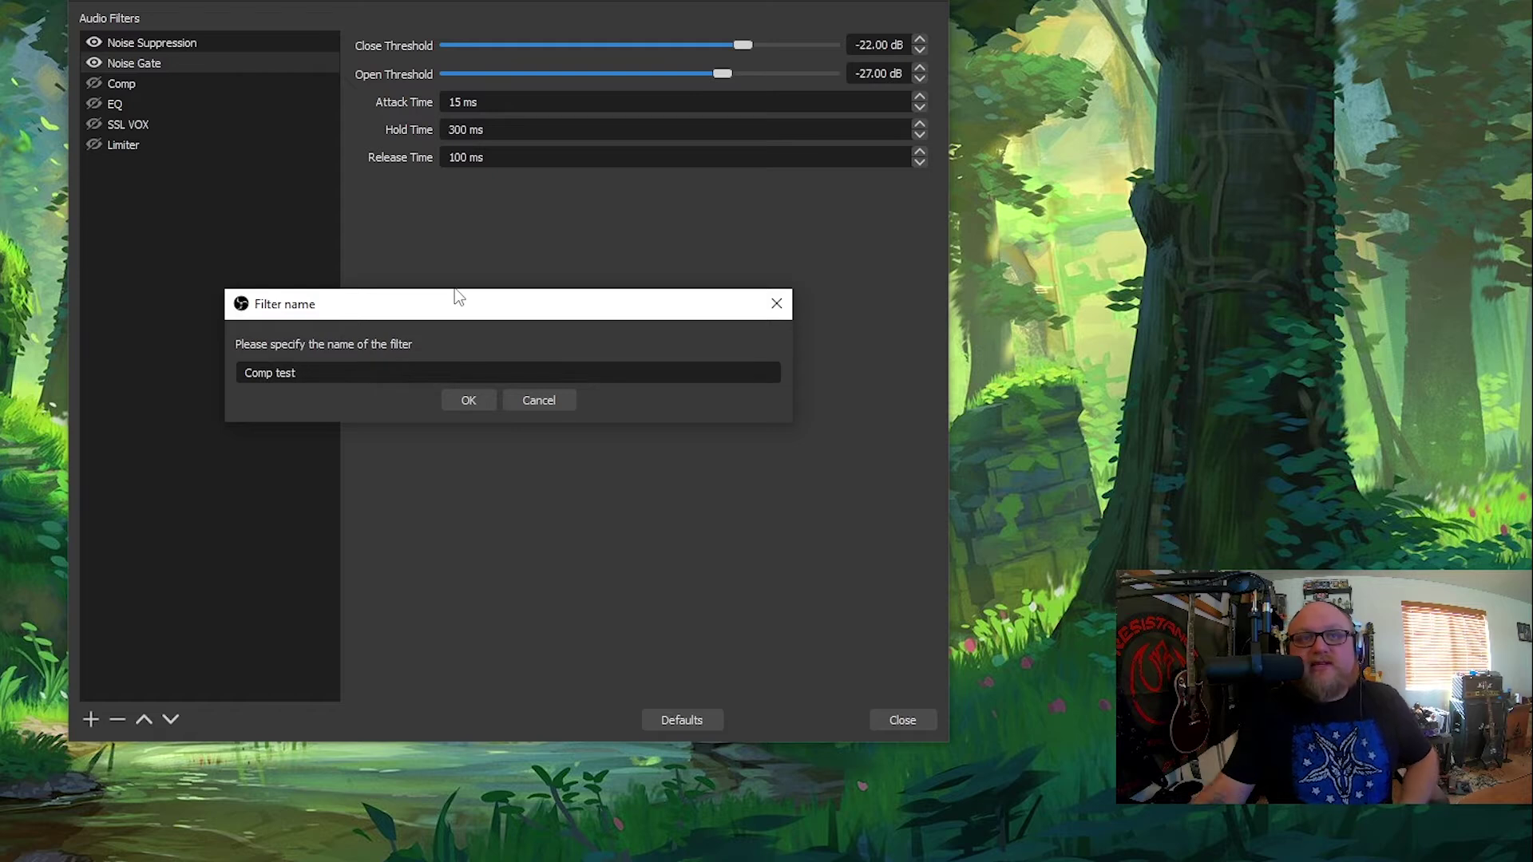
pyautogui.click(471, 404)
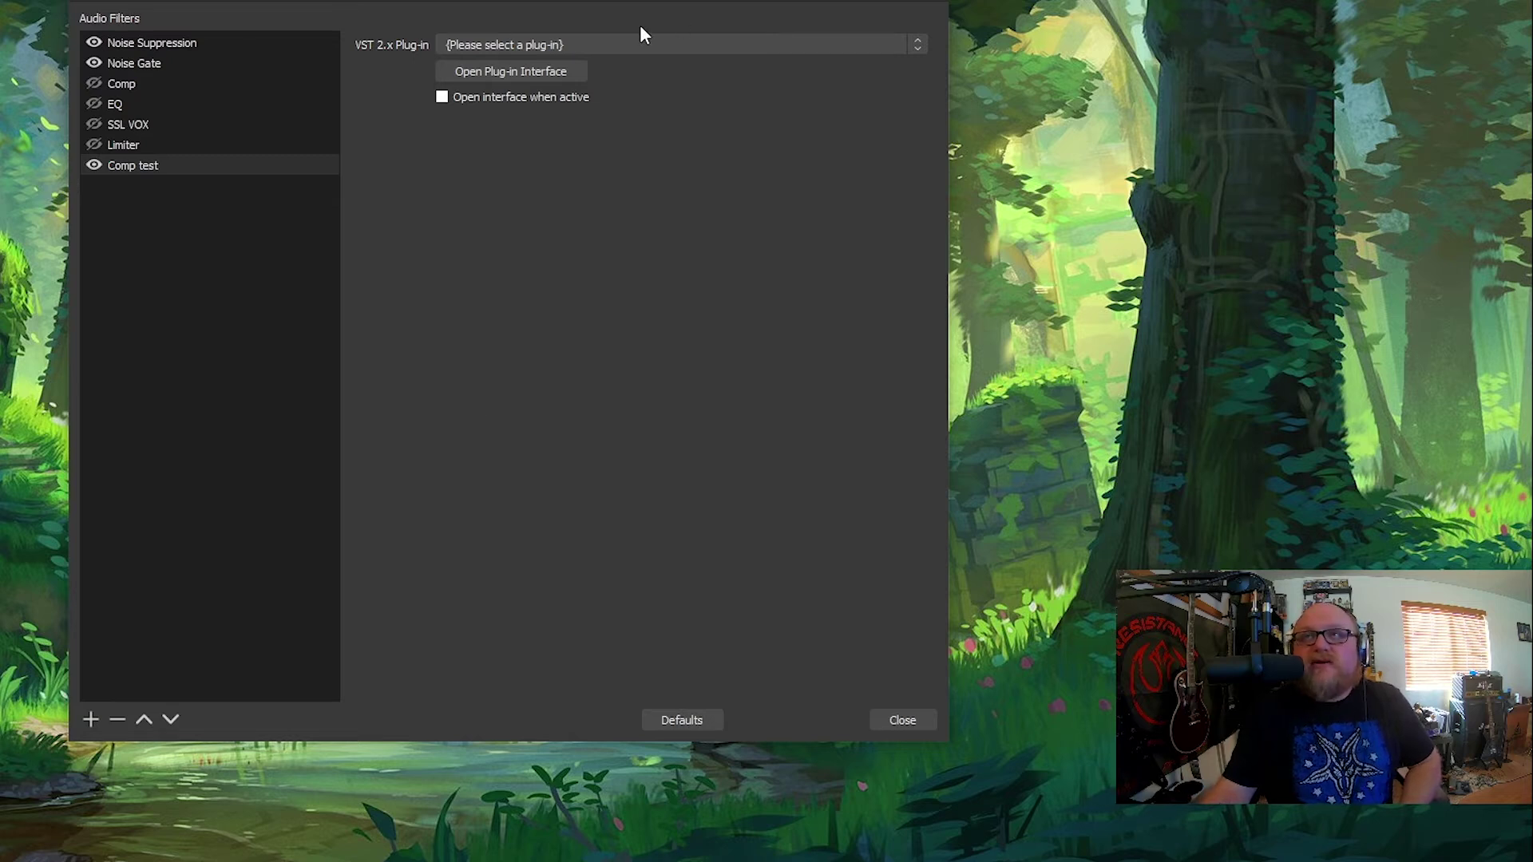
# Load the MJUCjr plug-in into the Comp test filter and open its interface, clear of the plug-in settings.
pyautogui.click(639, 45)
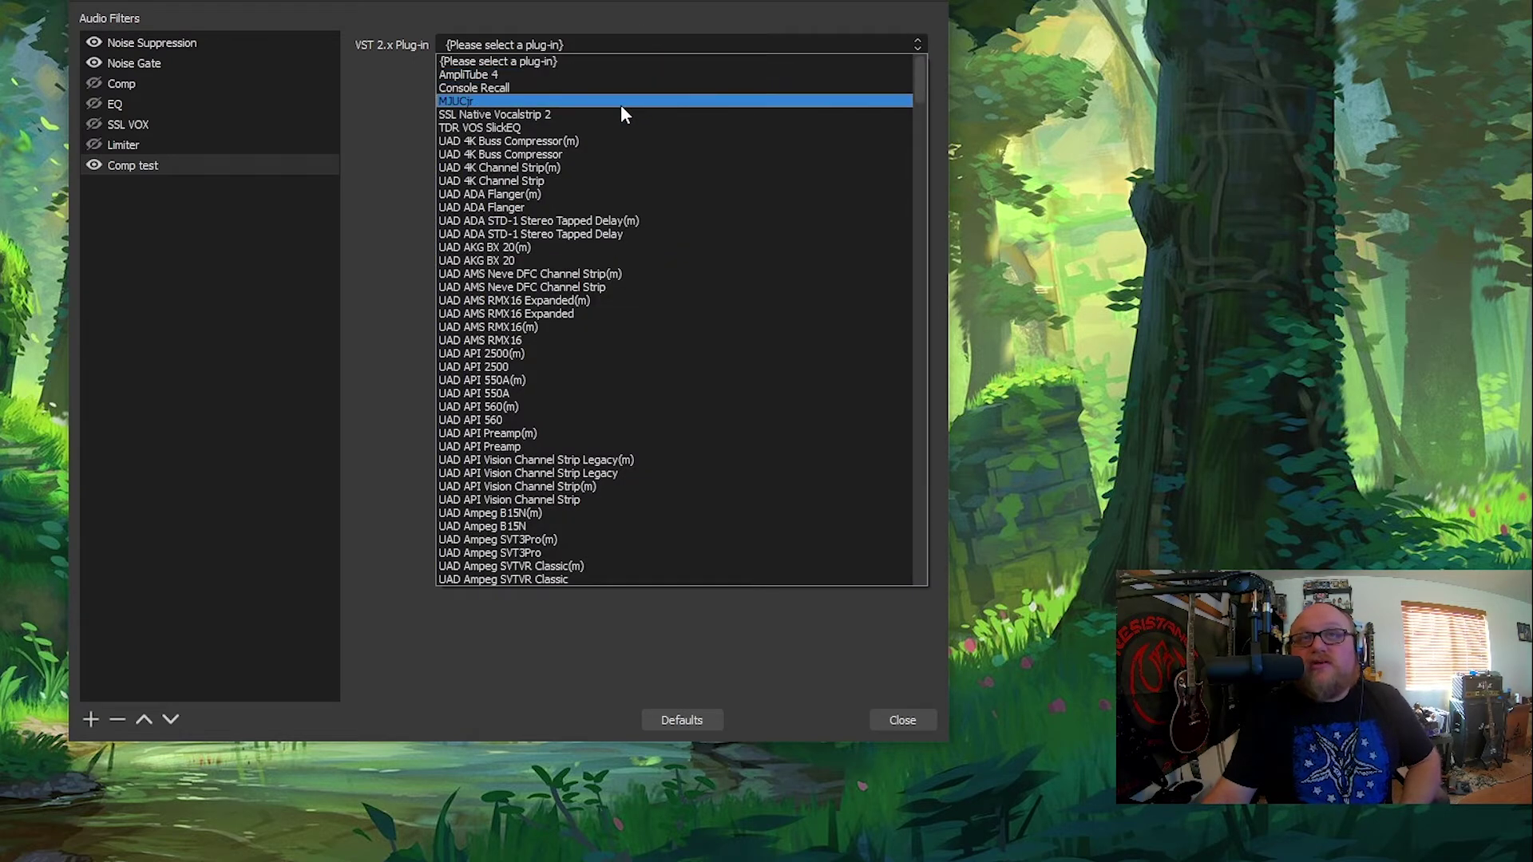
pyautogui.click(622, 103)
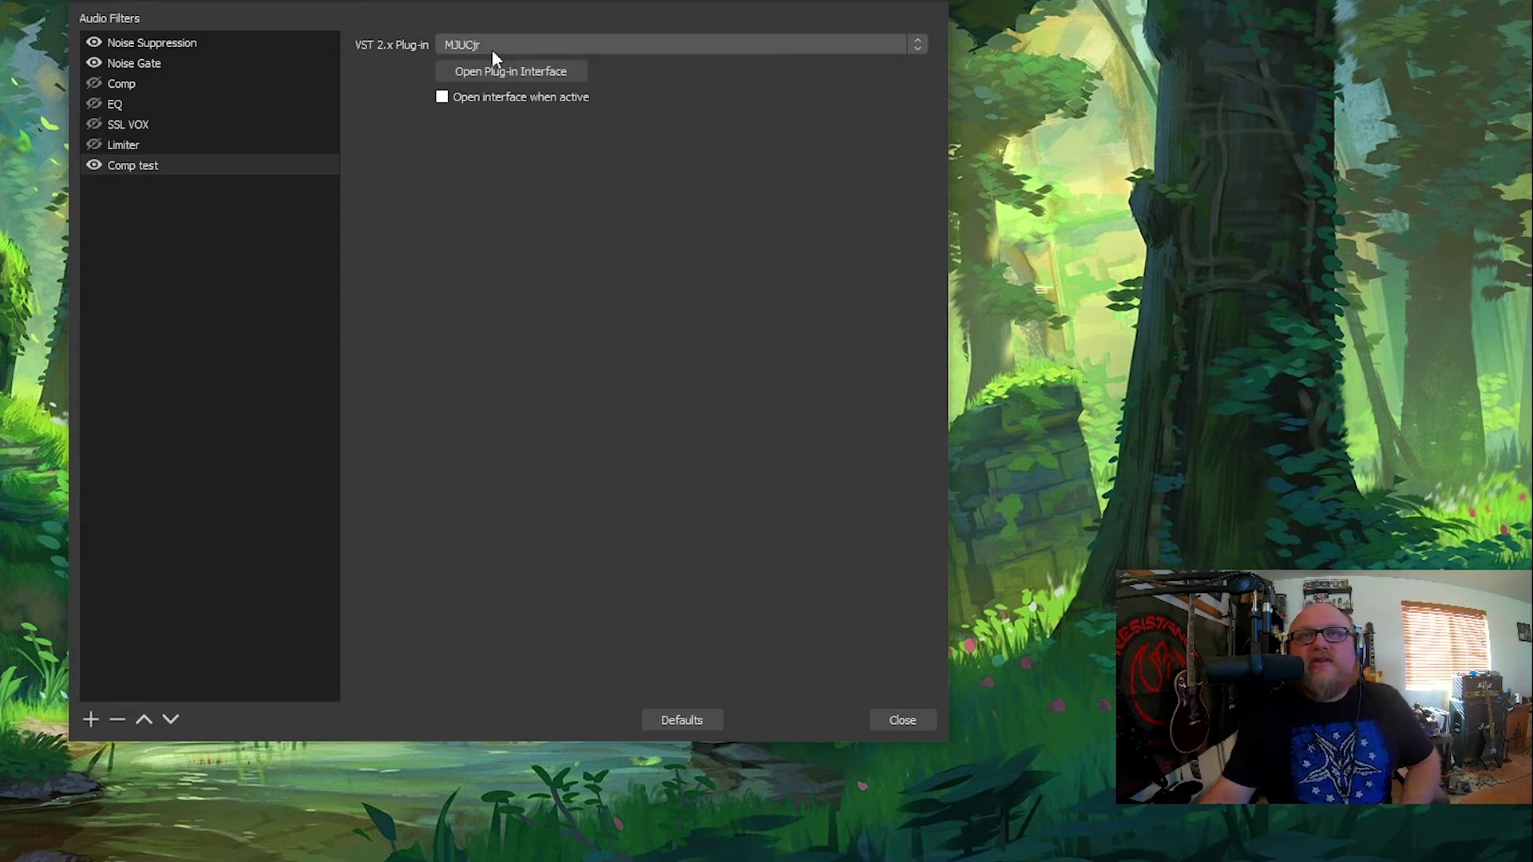
pyautogui.click(540, 75)
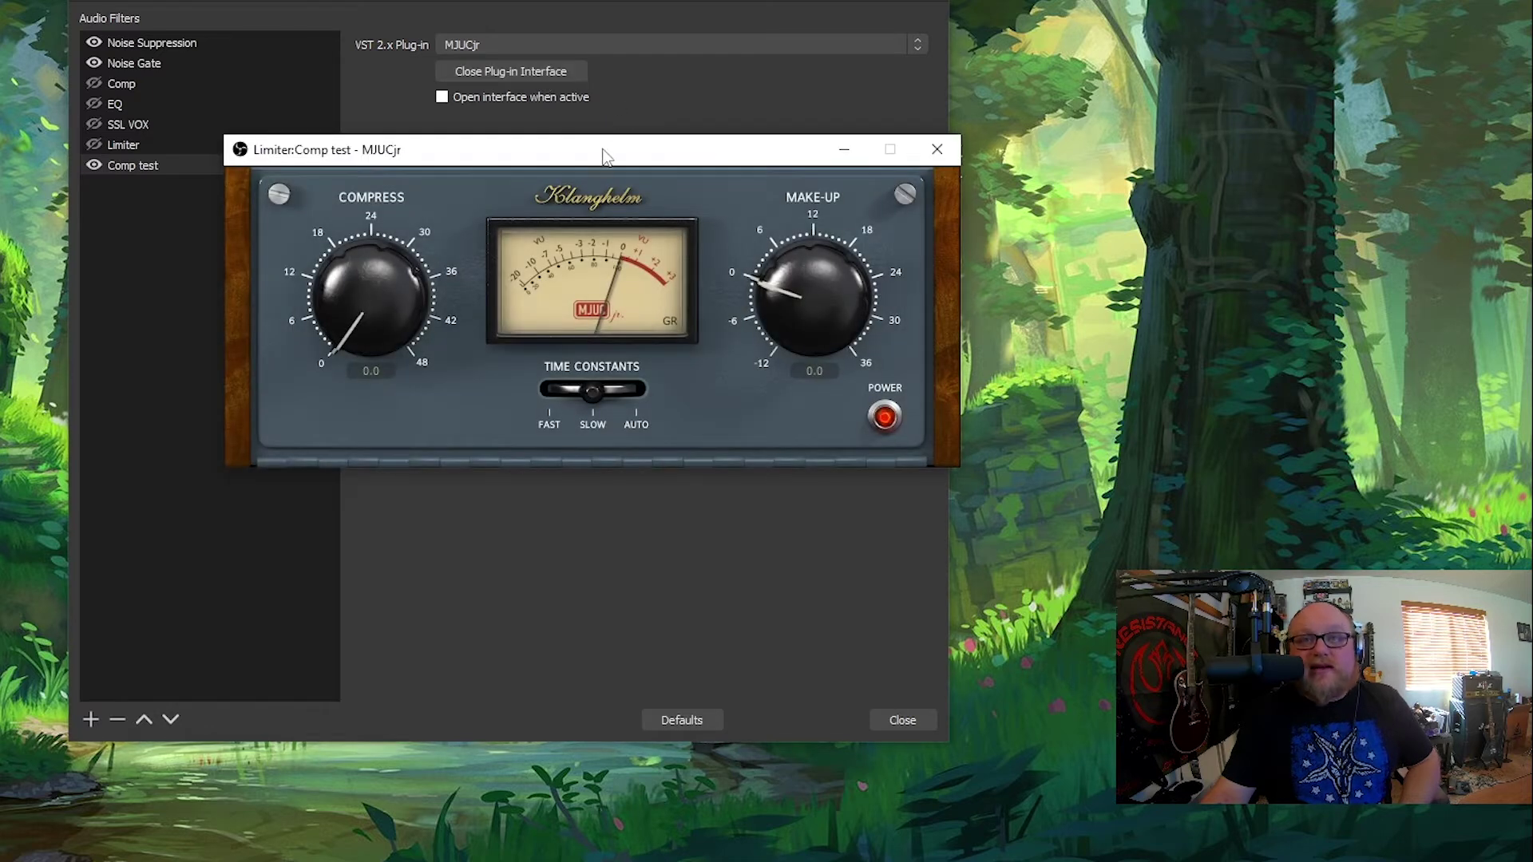
pyautogui.moveTo(579, 158); pyautogui.dragTo(694, 207)
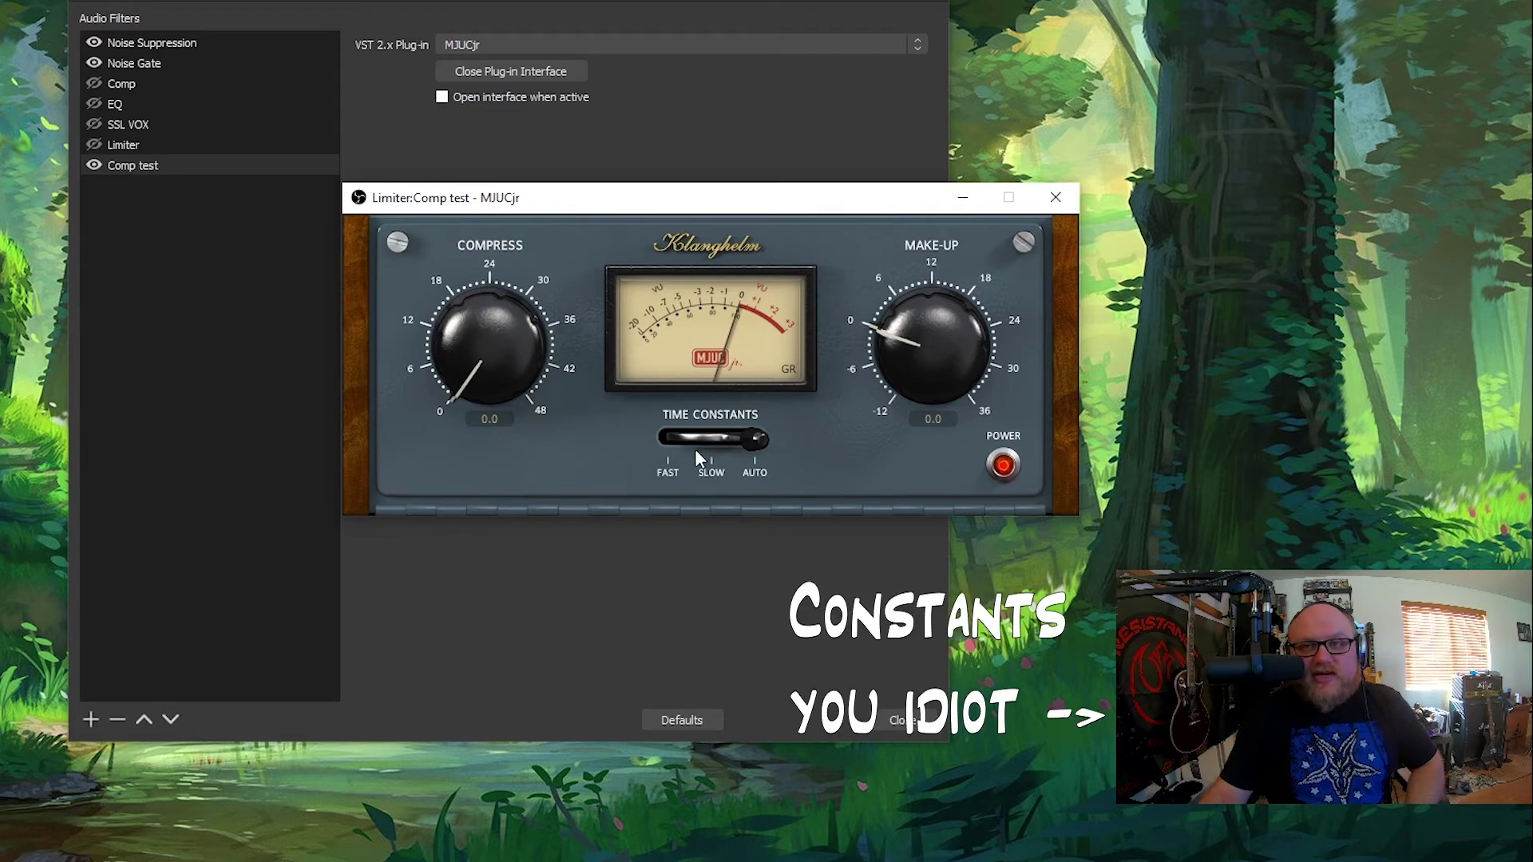
# Set MJUCjr's time constants to Auto, Compress to about 21.8 and Make-up to about 7.1, and close its interface.
pyautogui.click(668, 444)
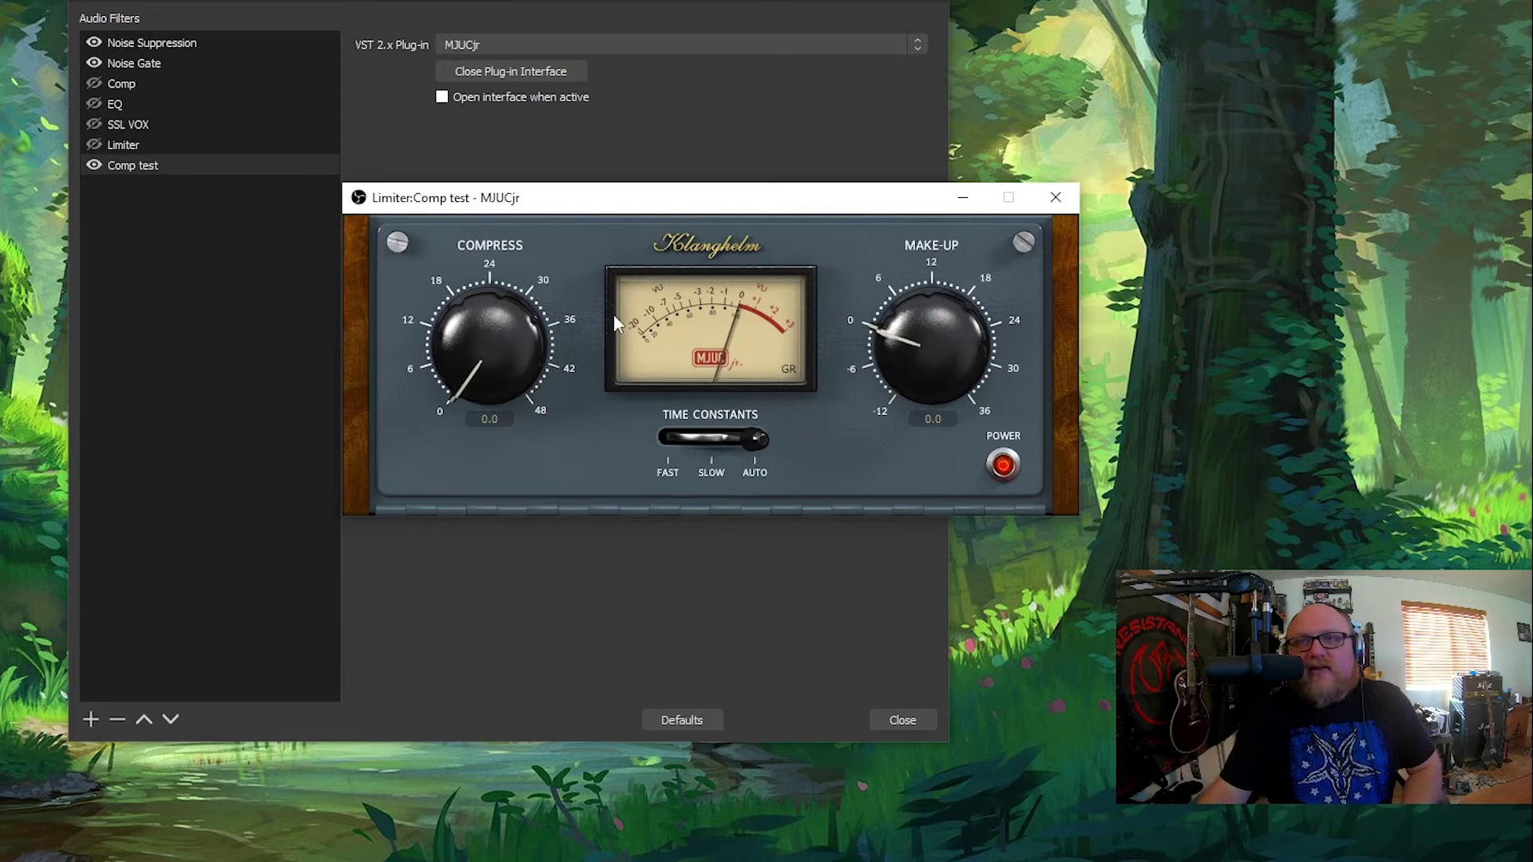
pyautogui.moveTo(511, 354); pyautogui.dragTo(541, 107)
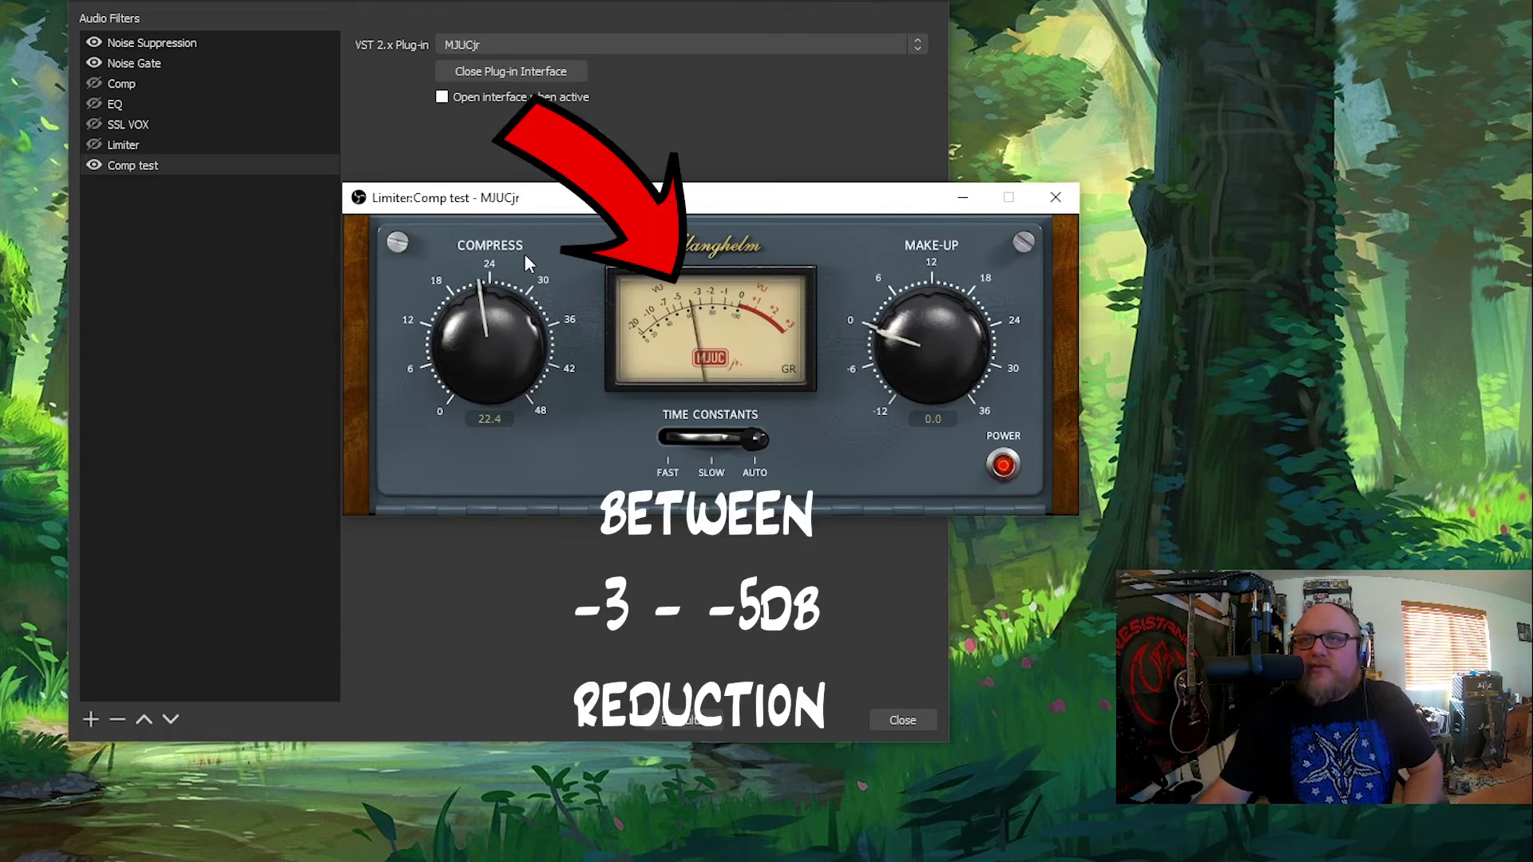
pyautogui.moveTo(505, 309); pyautogui.dragTo(502, 317)
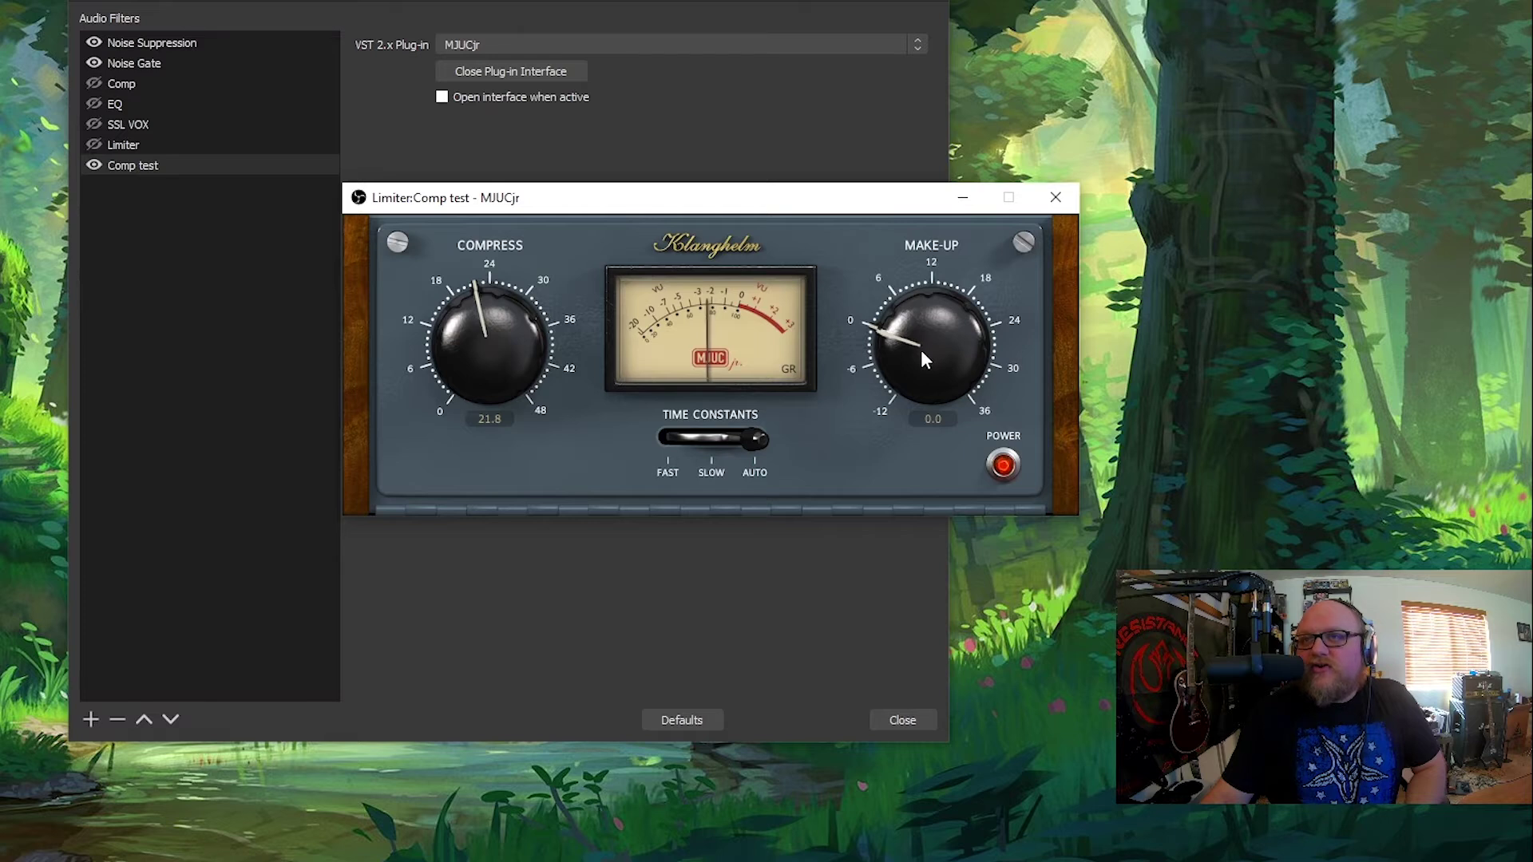
pyautogui.moveTo(916, 358); pyautogui.dragTo(939, 317)
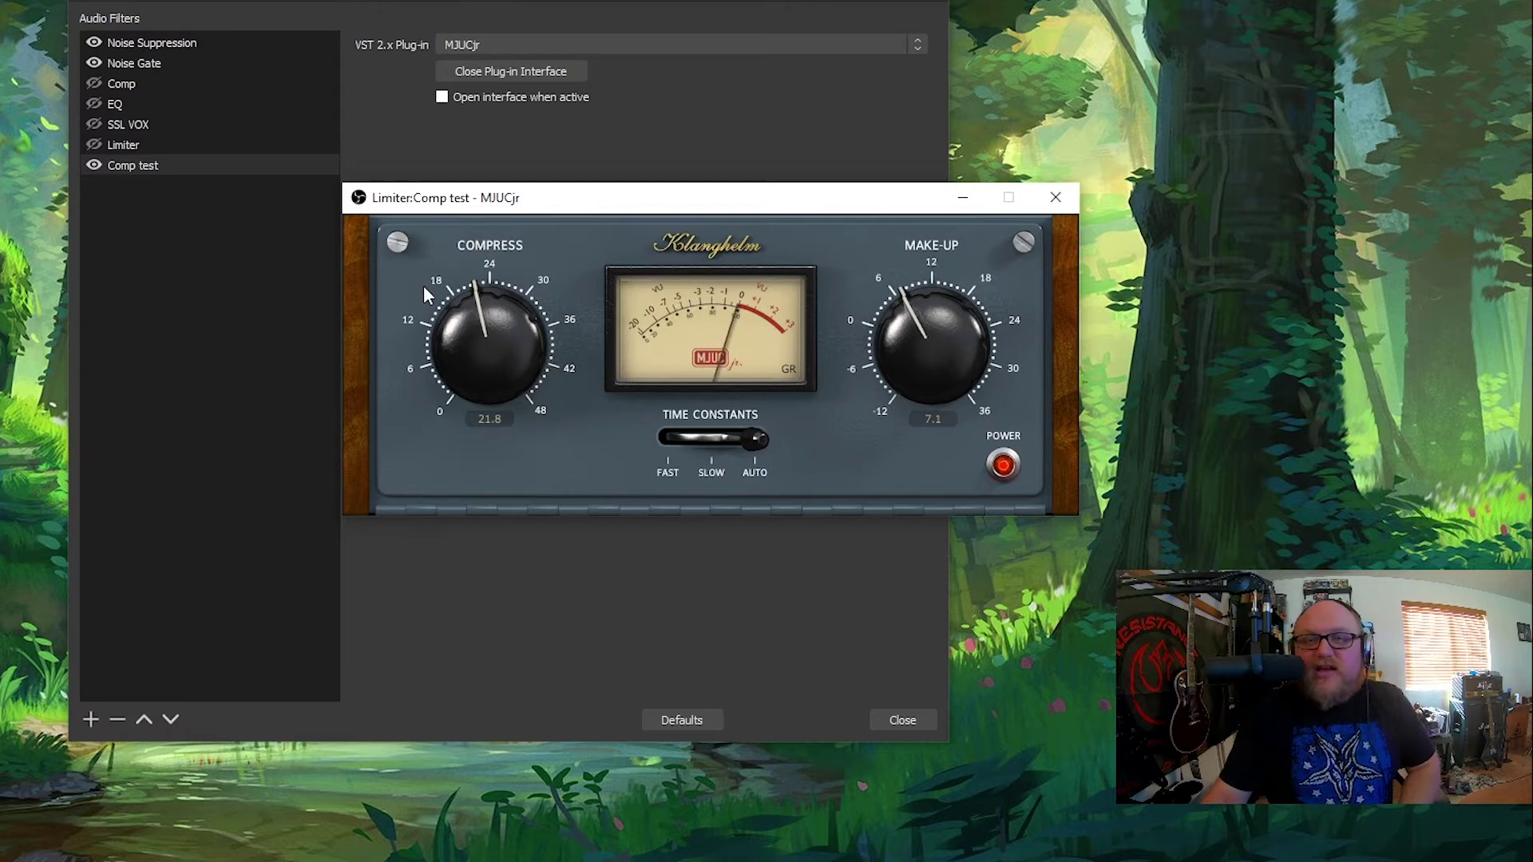
pyautogui.click(1055, 197)
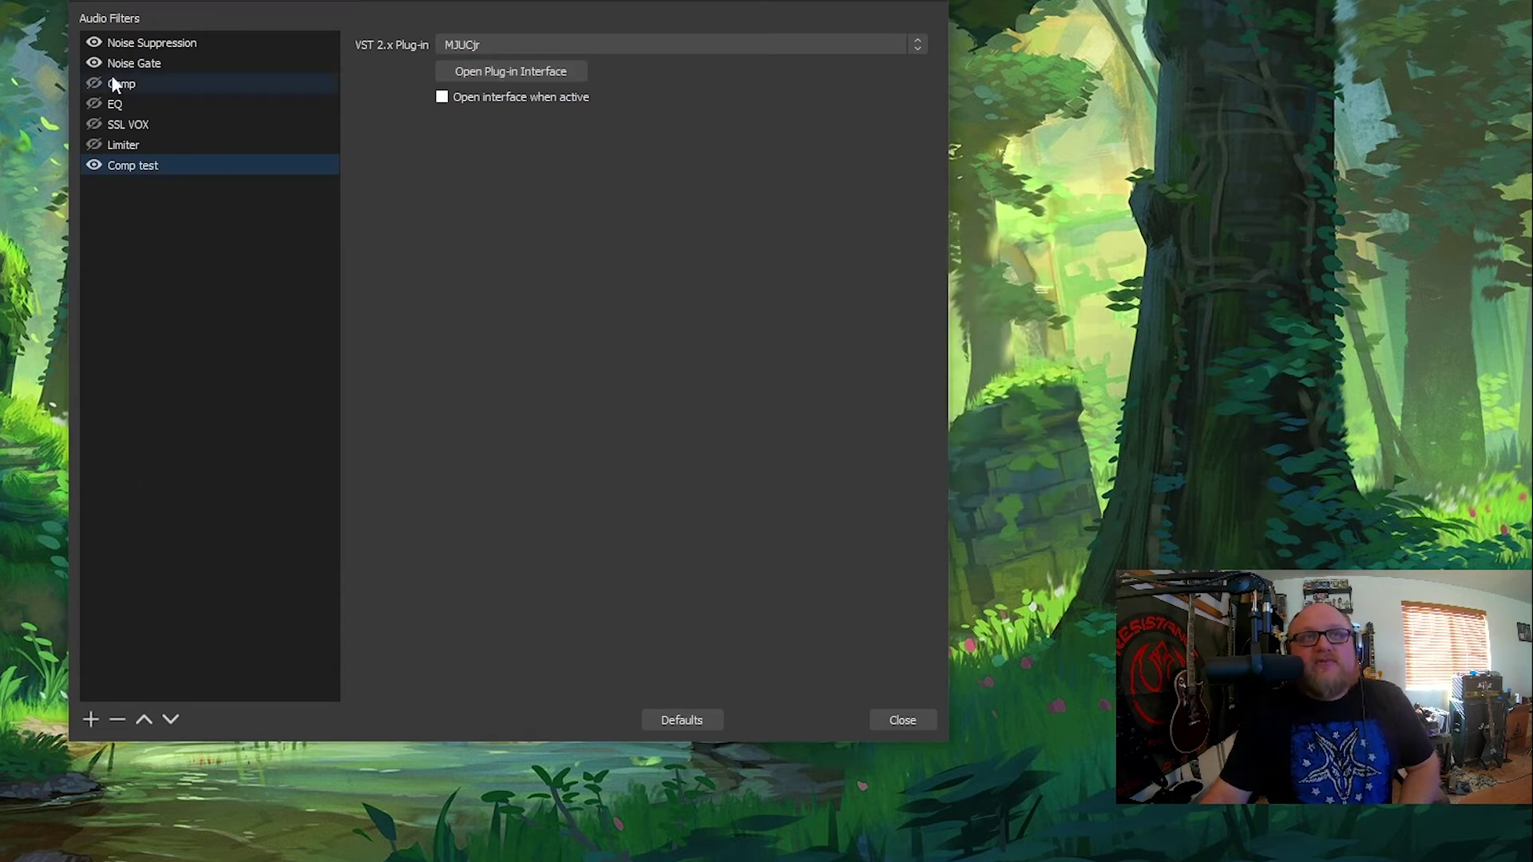
# Move the Comp test filter up the chain to directly below Noise Gate.
pyautogui.click(147, 86)
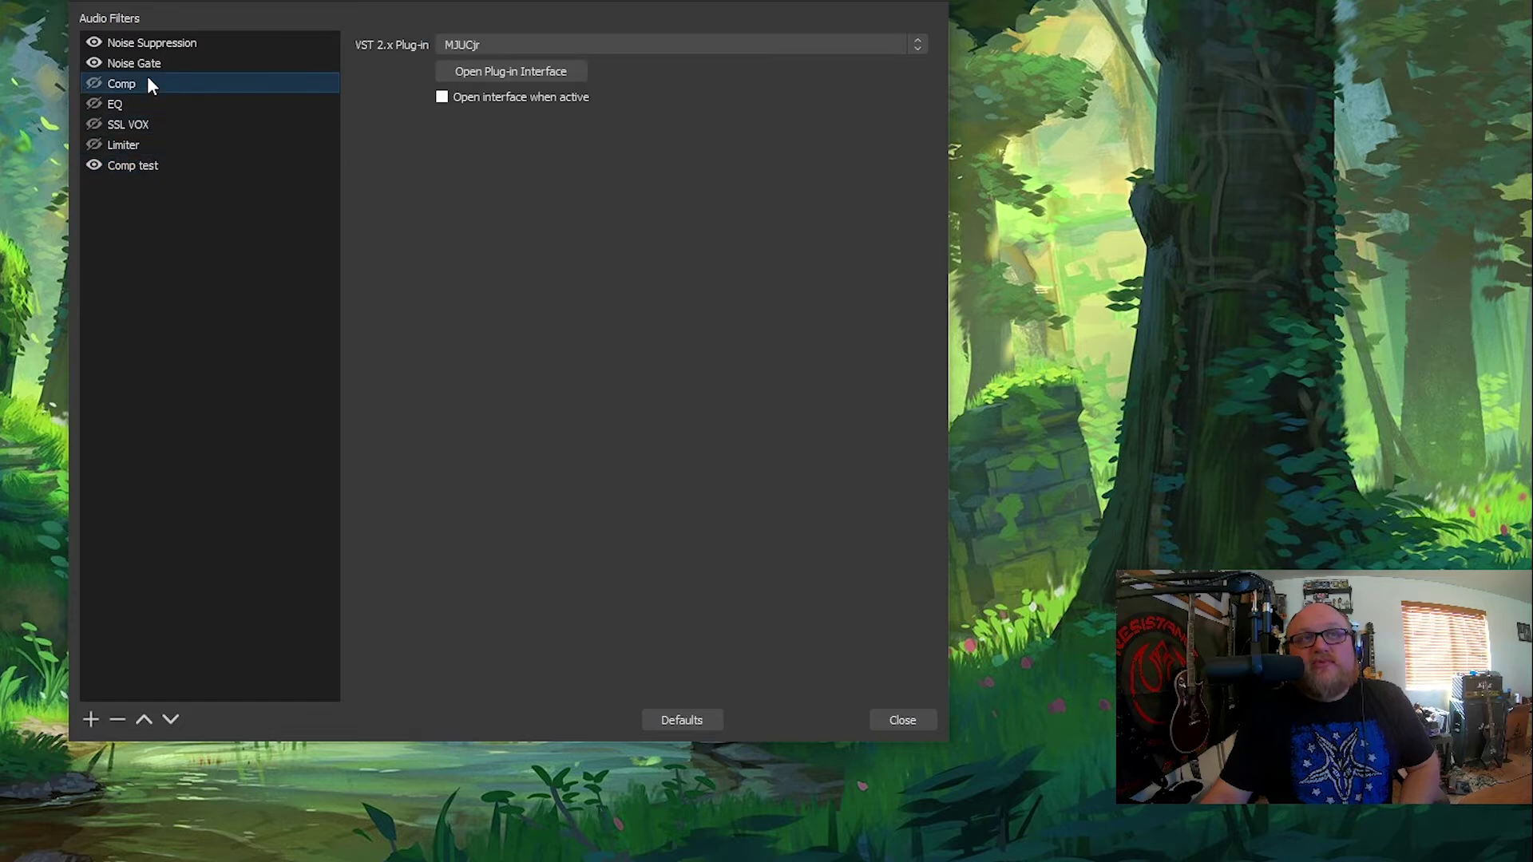
pyautogui.rightClick(135, 164)
pyautogui.click(132, 297)
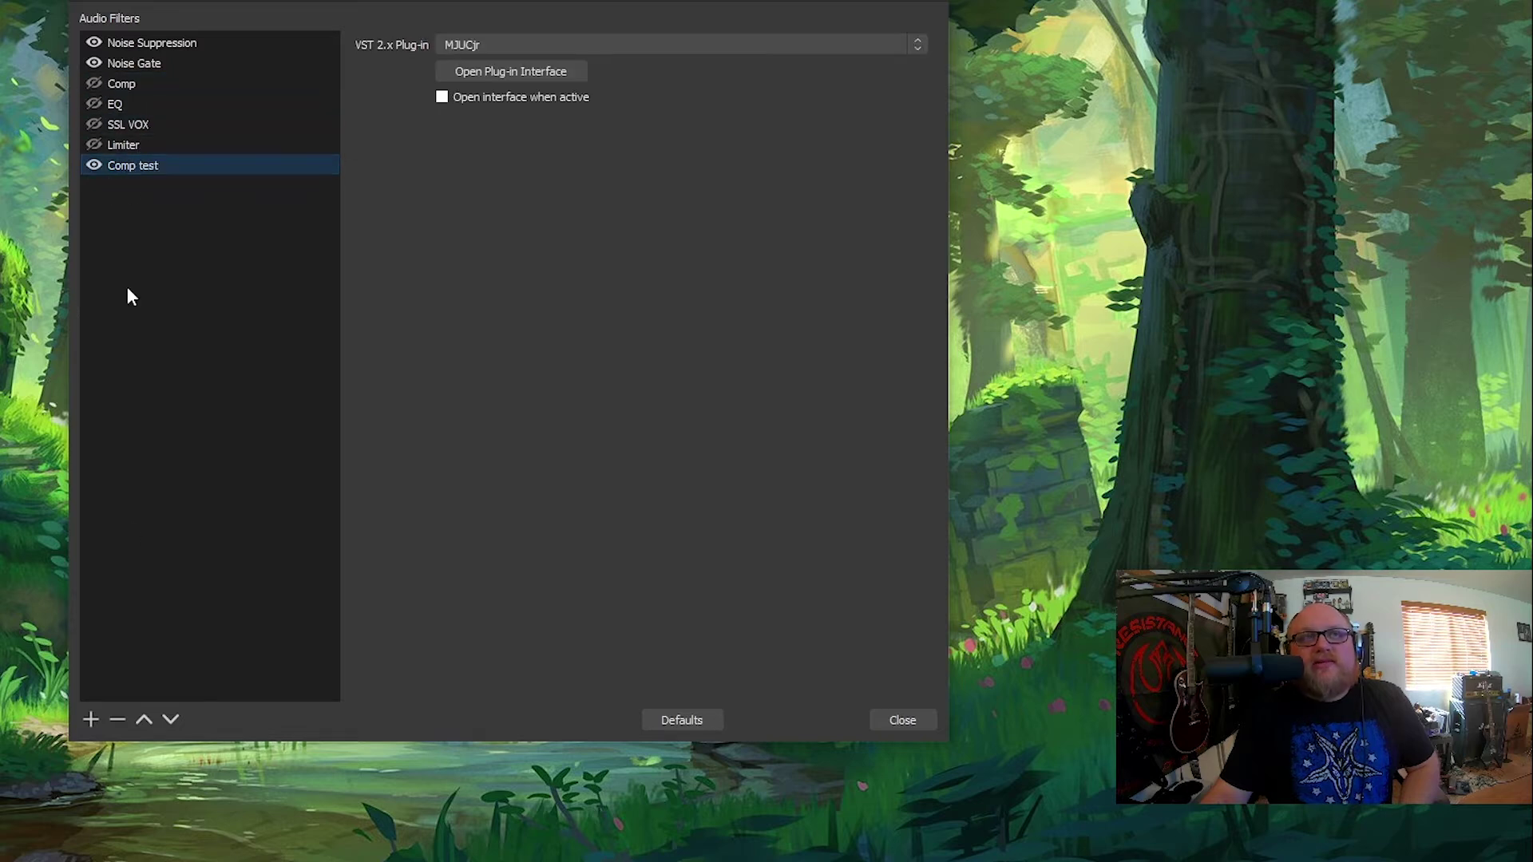
pyautogui.click(154, 720)
pyautogui.click(154, 720)
pyautogui.click(154, 720)
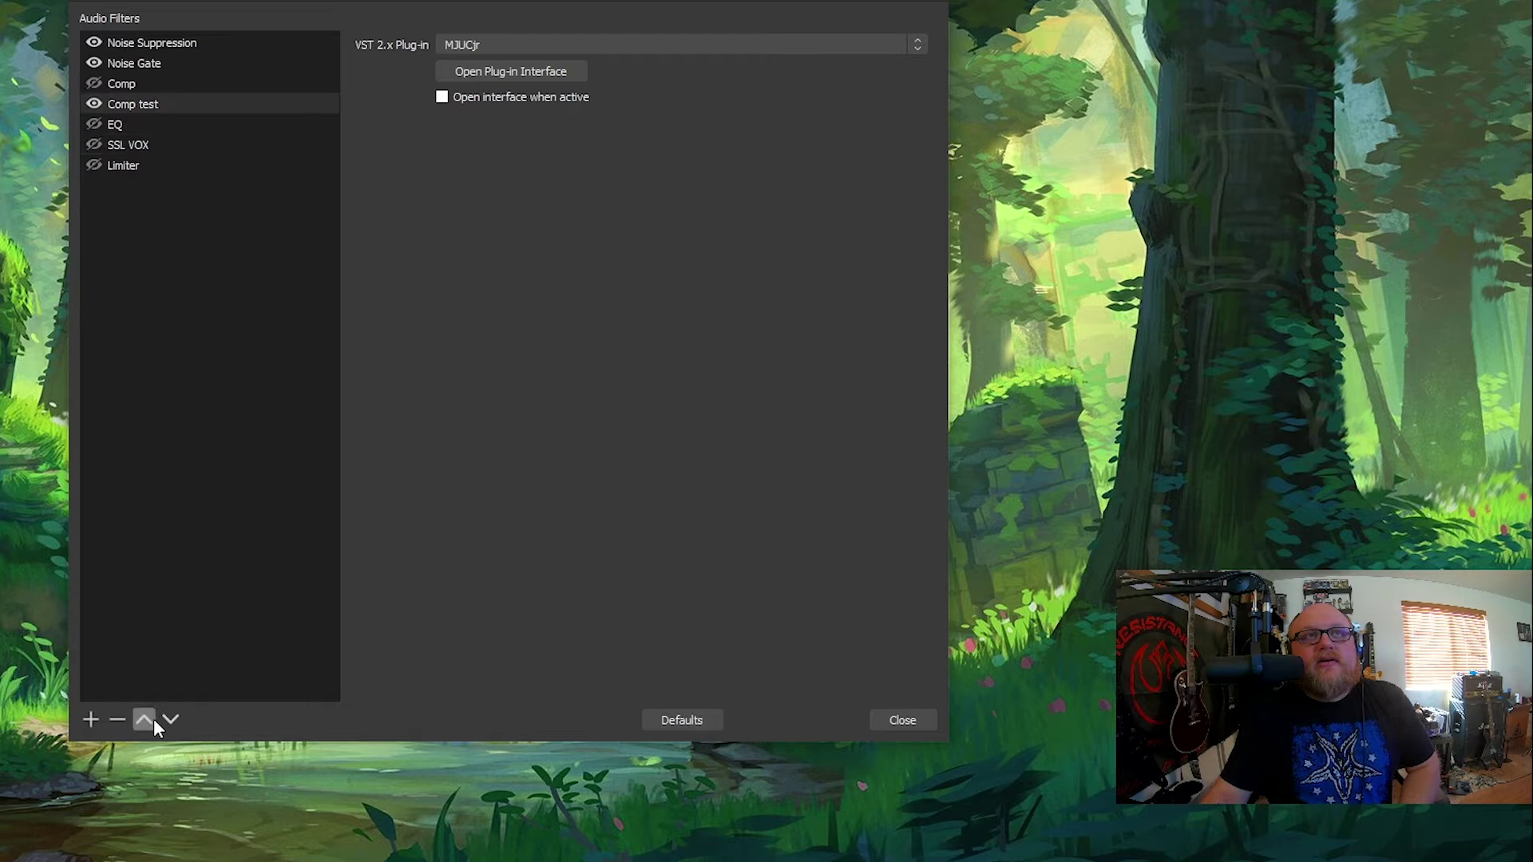
pyautogui.click(154, 720)
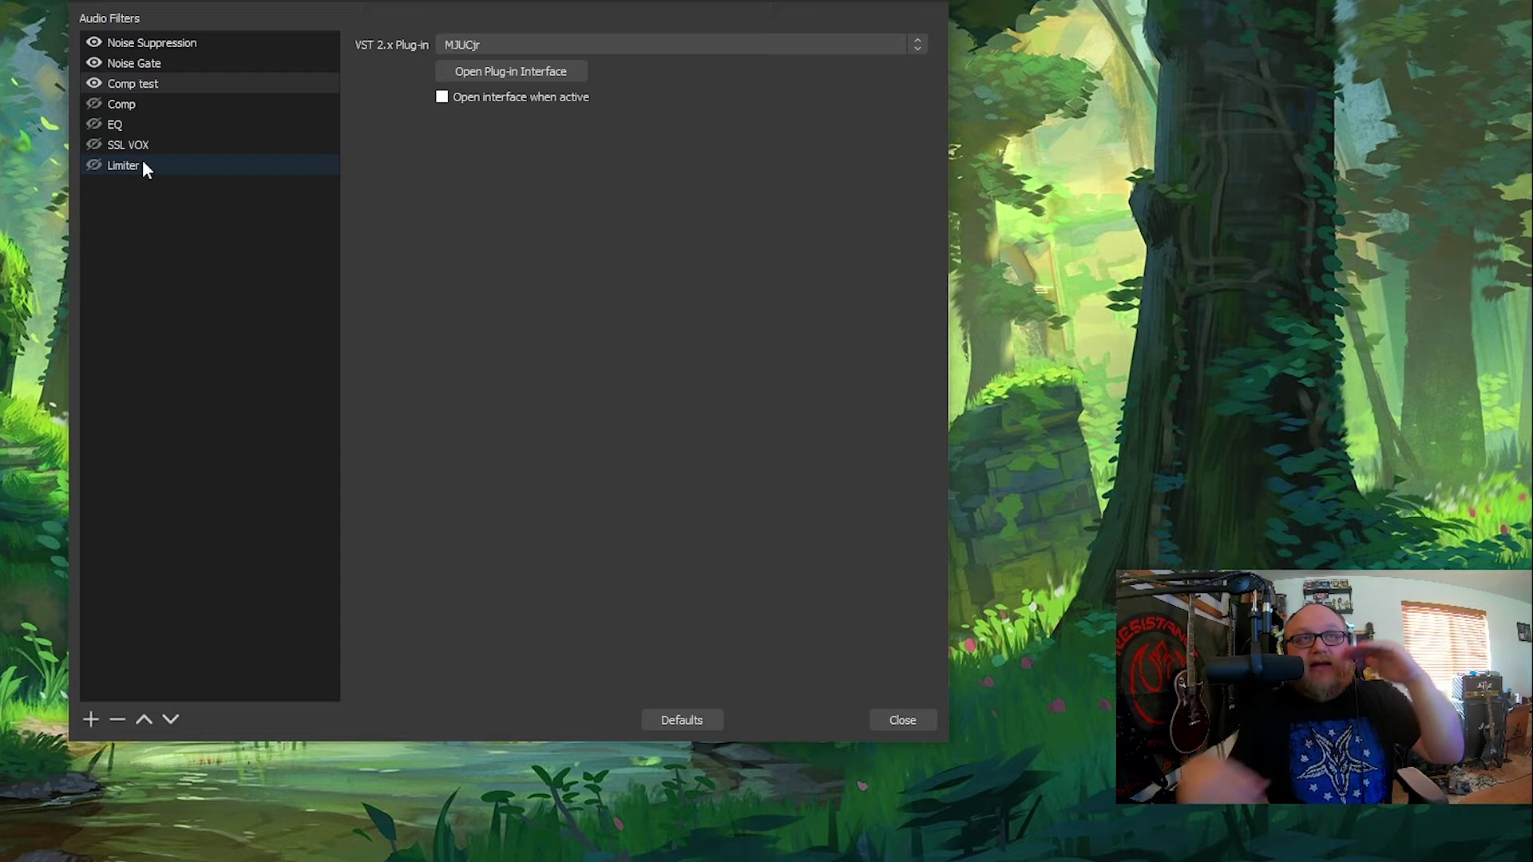
# Add another VST 2.x Plug-in filter named "EQ TEST".
pyautogui.click(94, 725)
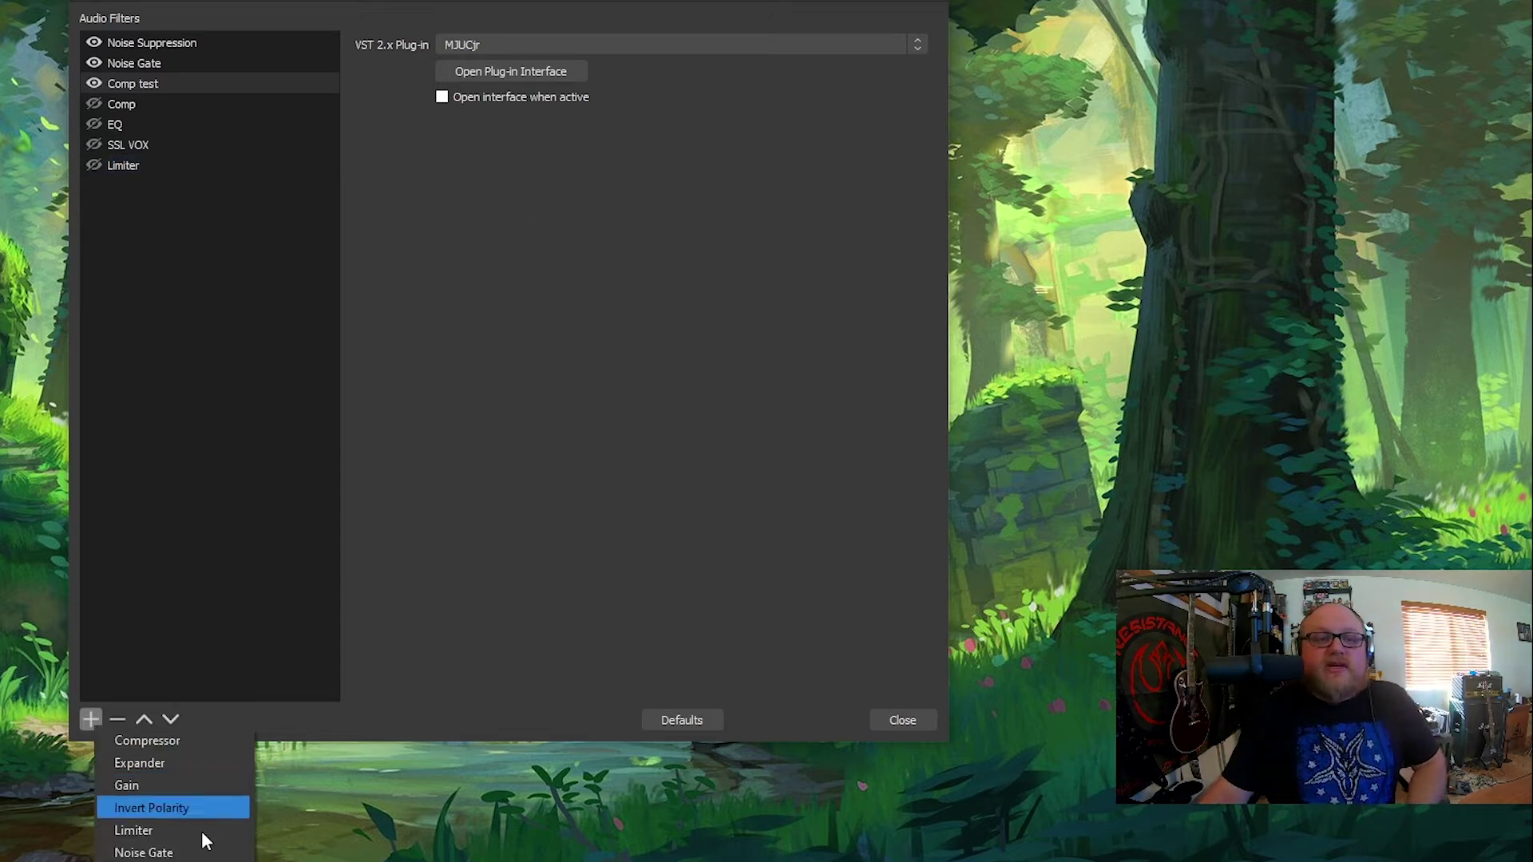
pyautogui.click(143, 861)
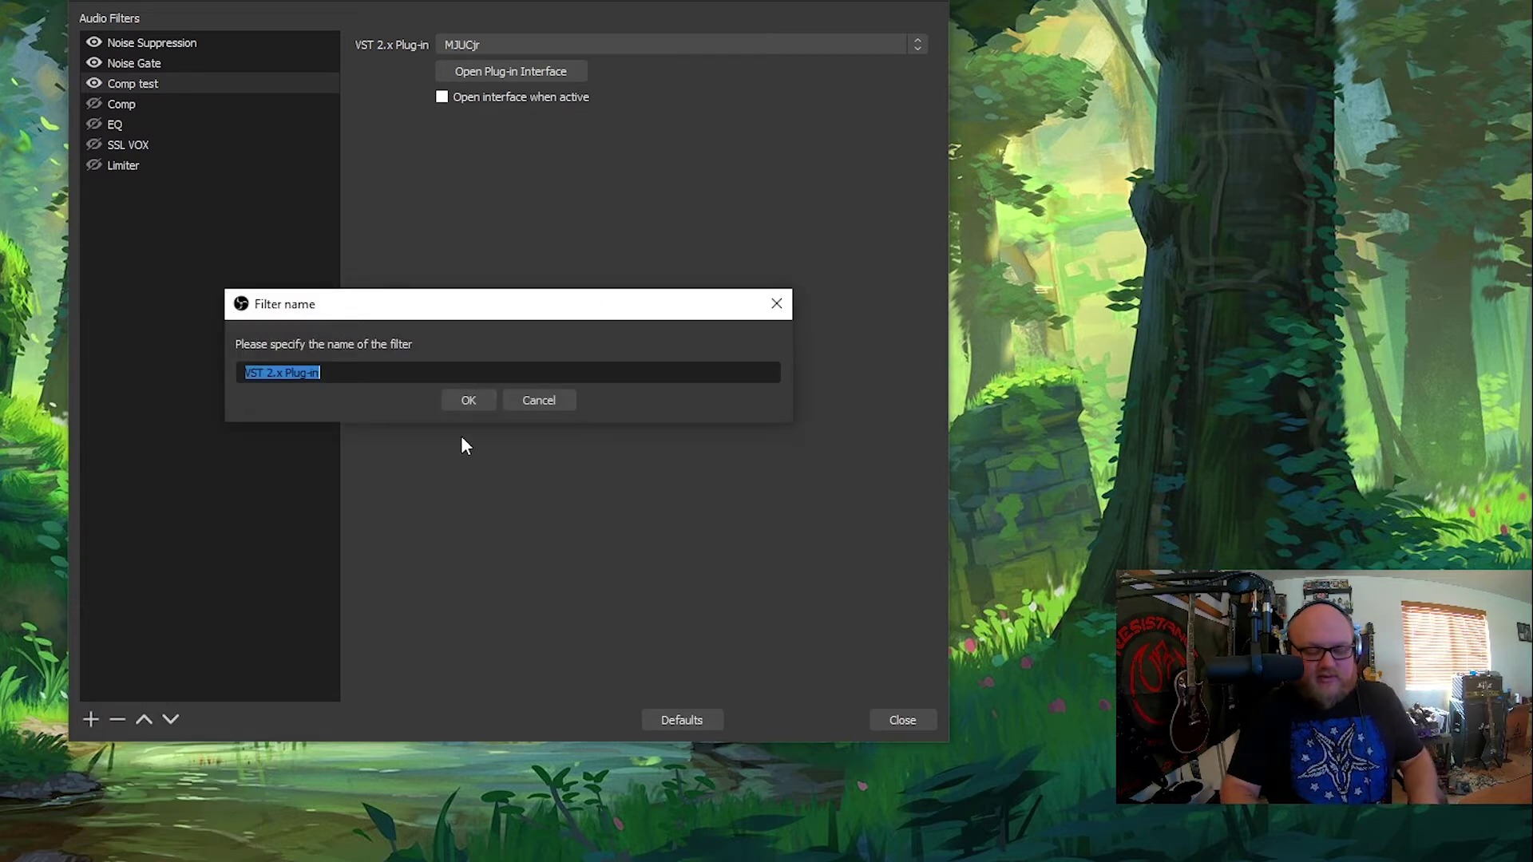
pyautogui.write('EQ TEST')
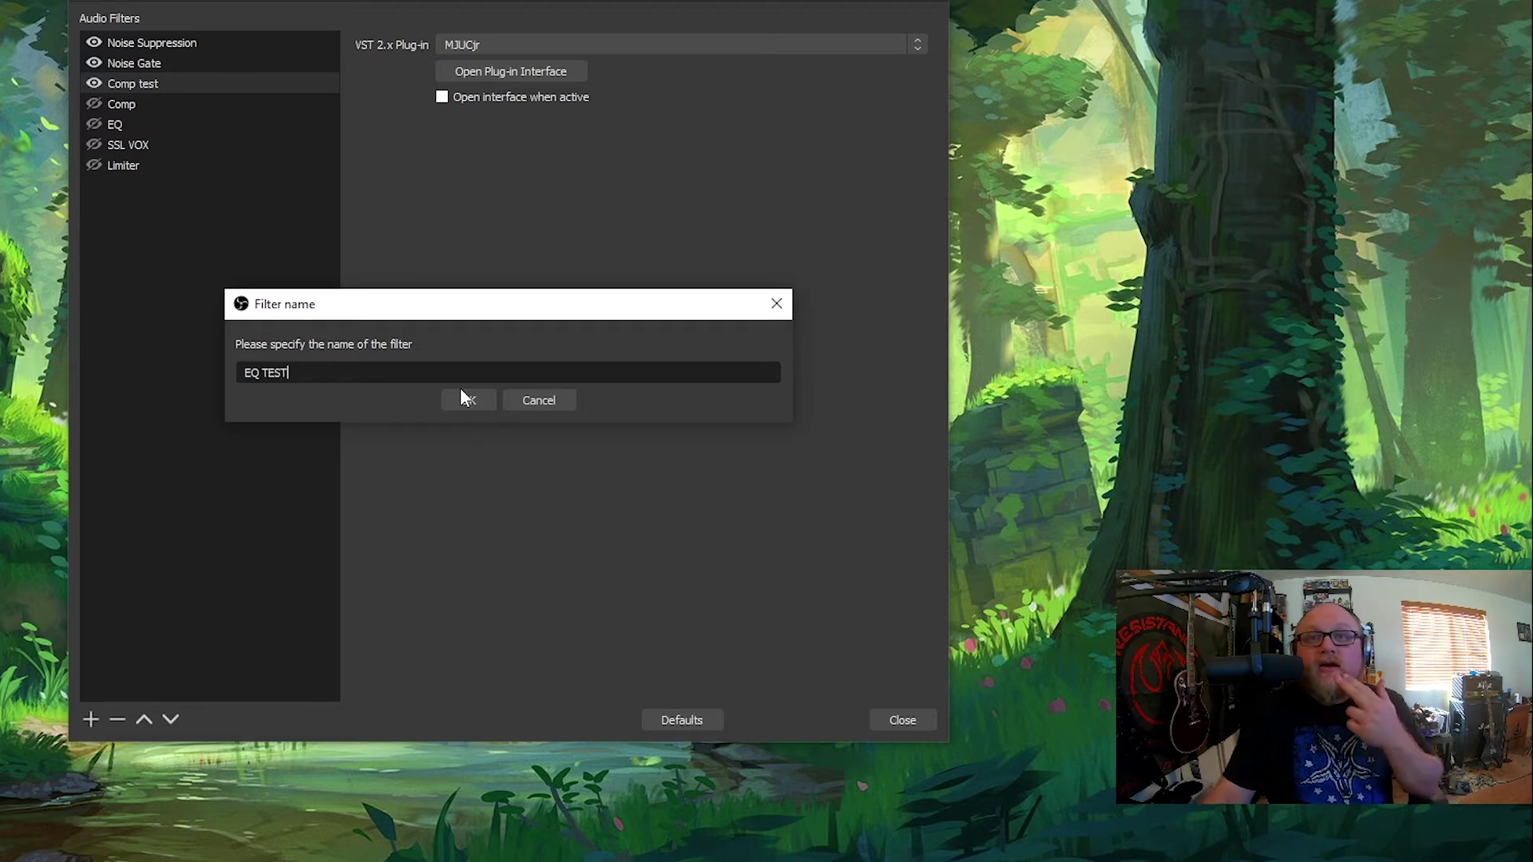
pyautogui.click(461, 399)
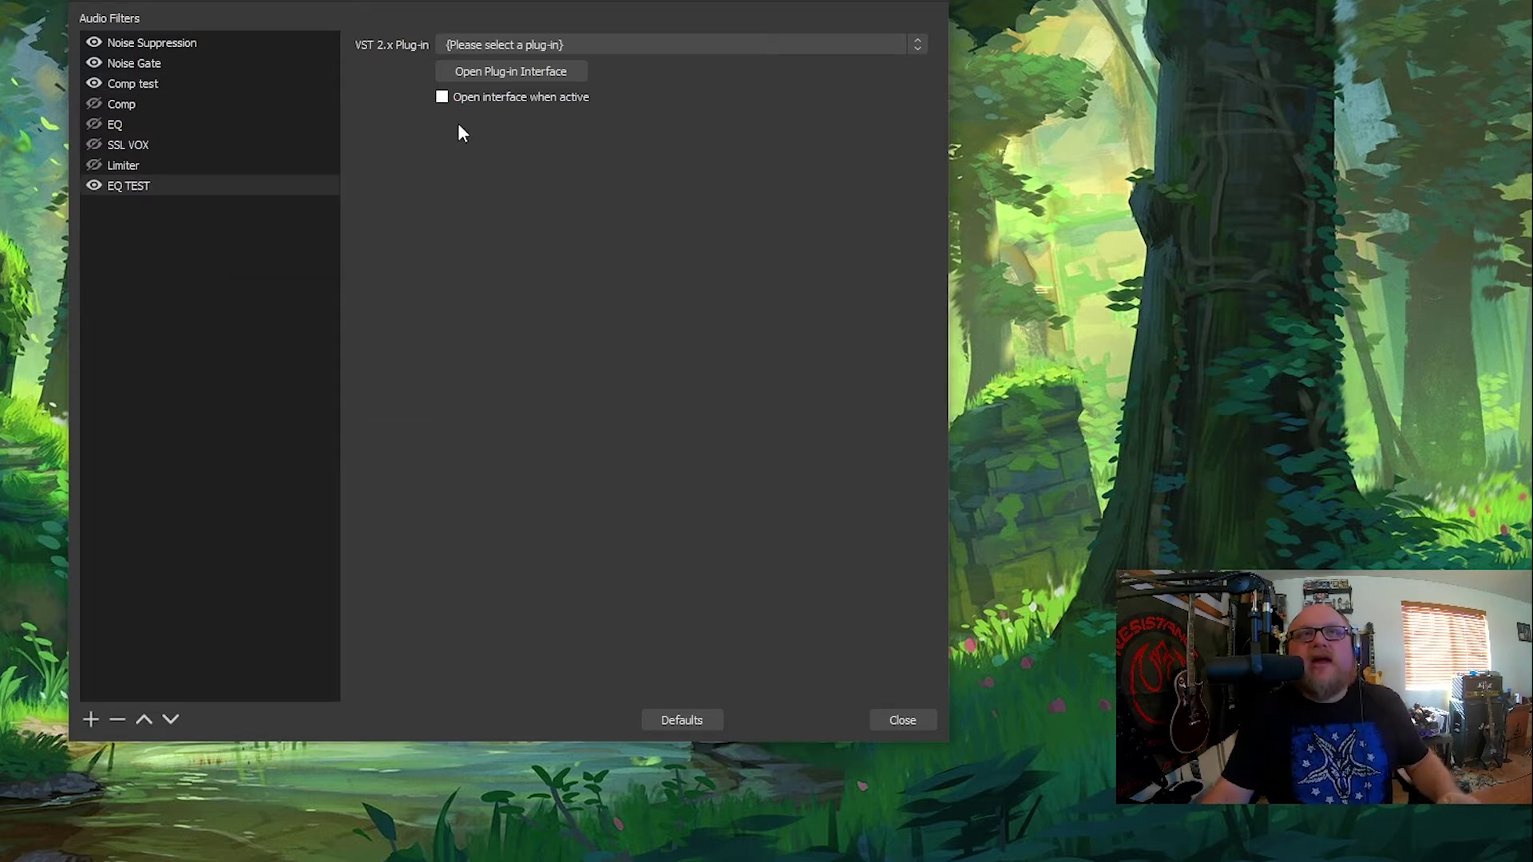
# Load the TDR VOS SlickEQ plug-in into the EQ TEST filter and open its interface.
pyautogui.click(557, 37)
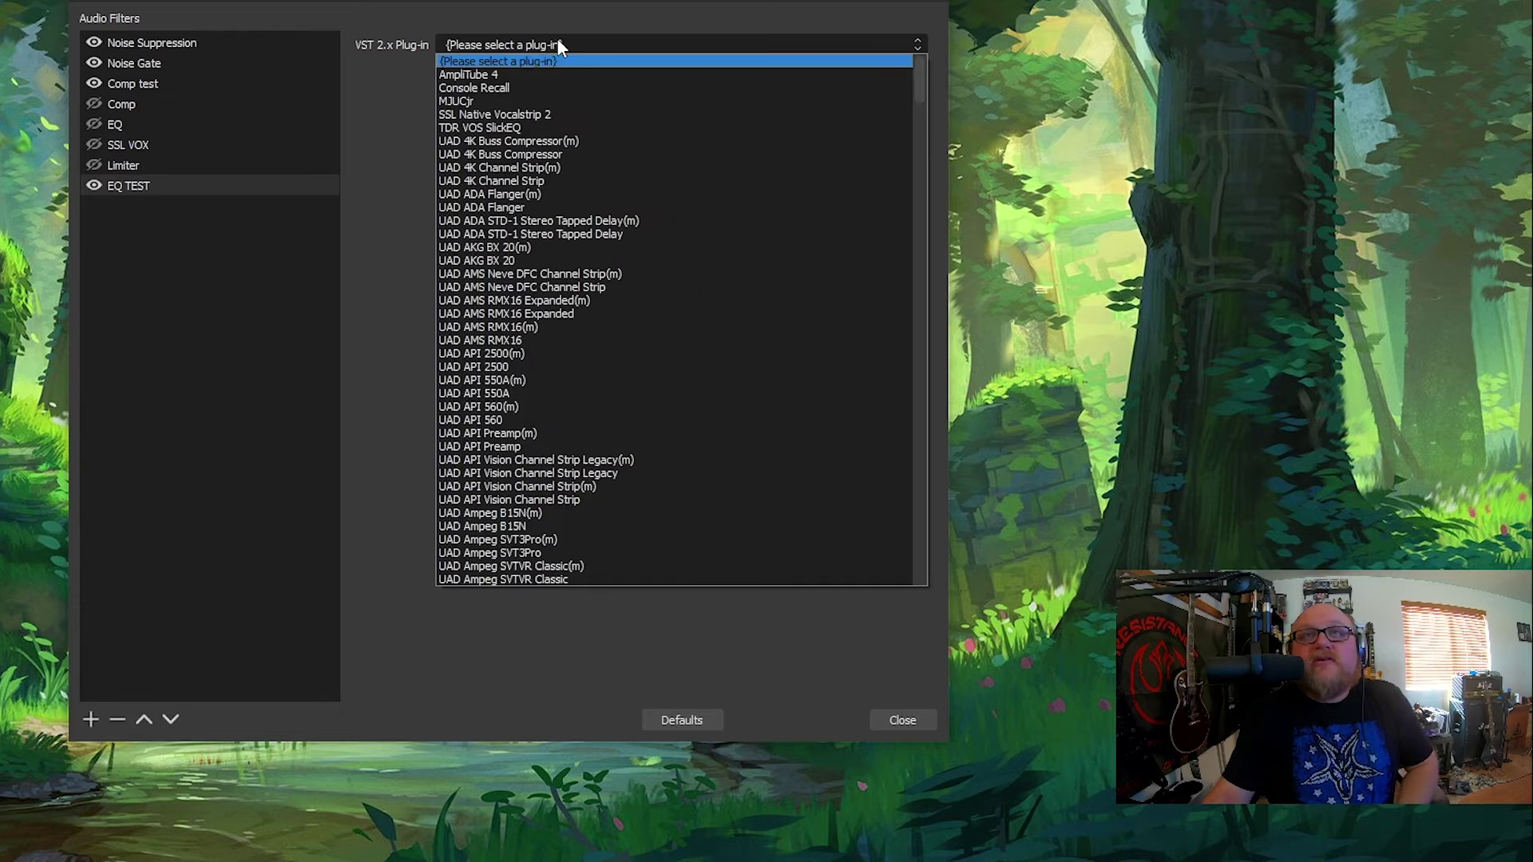
pyautogui.click(541, 128)
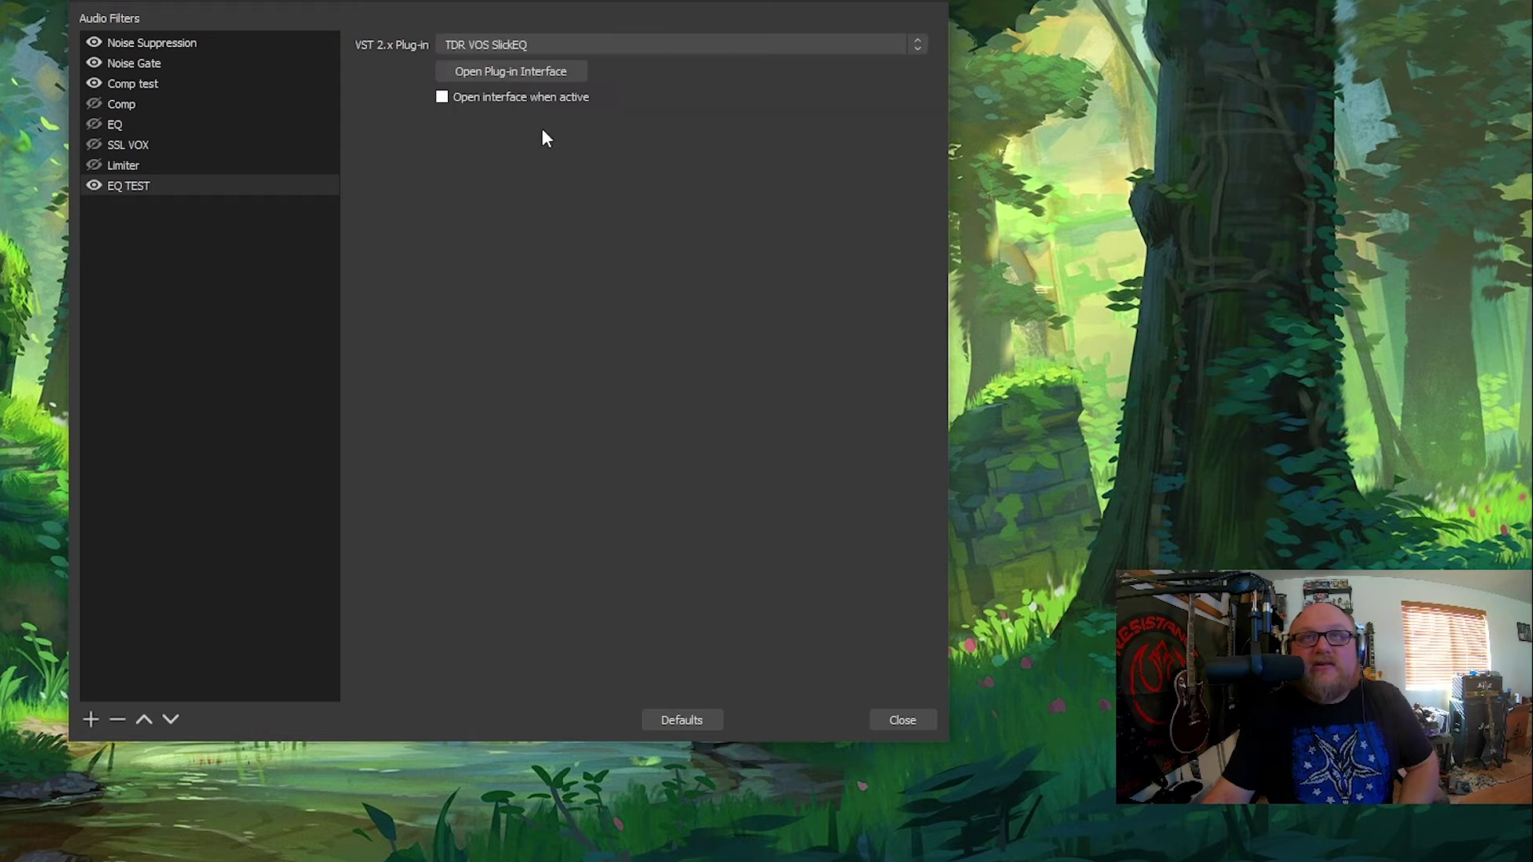
pyautogui.click(523, 77)
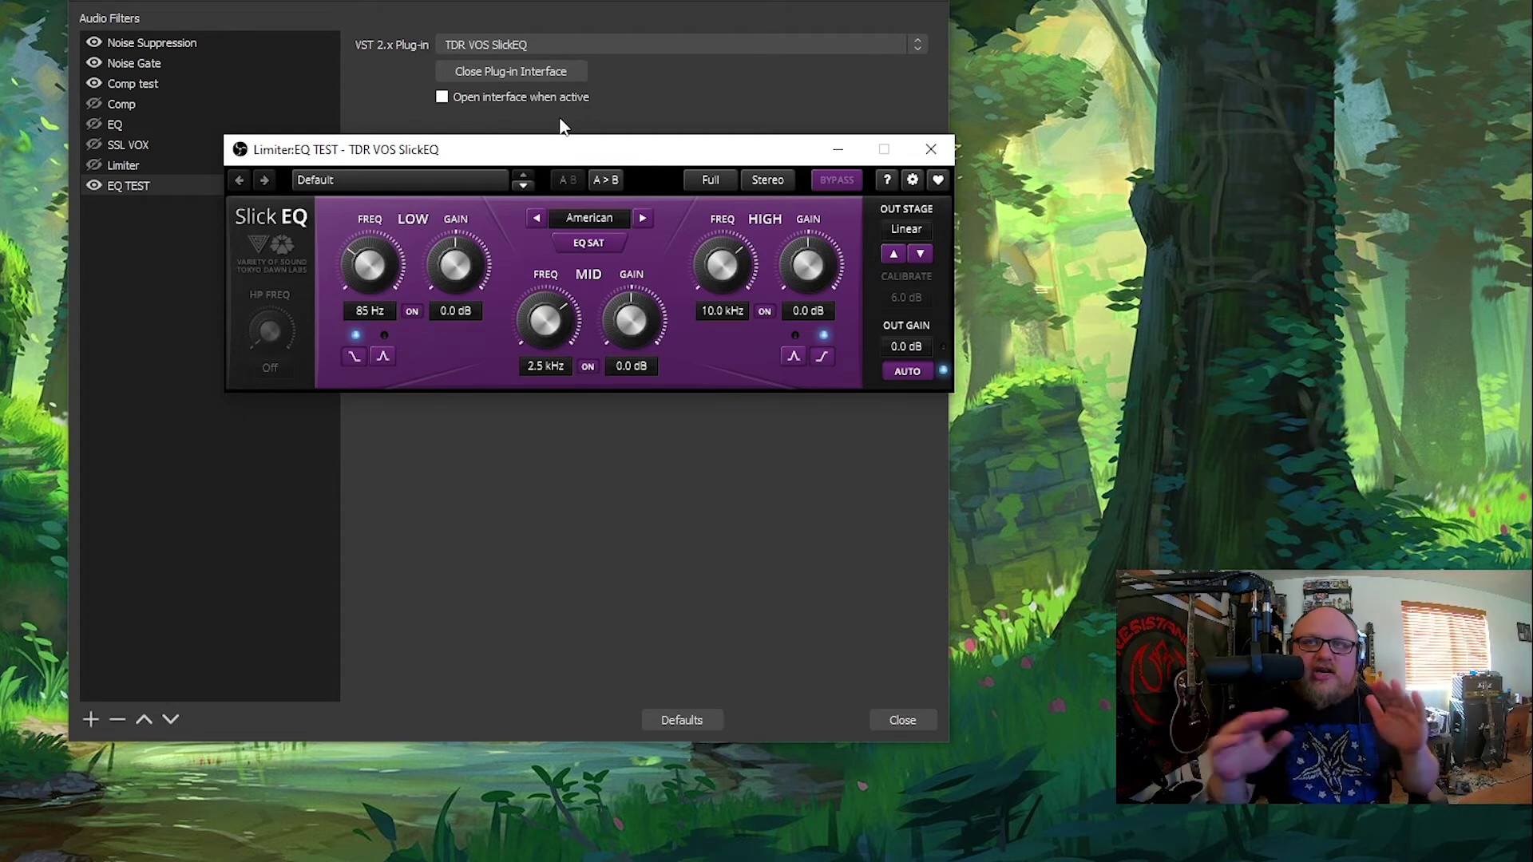
# Cycle through SlickEQ's EQ models, including British and German, and return to American.
pyautogui.click(641, 218)
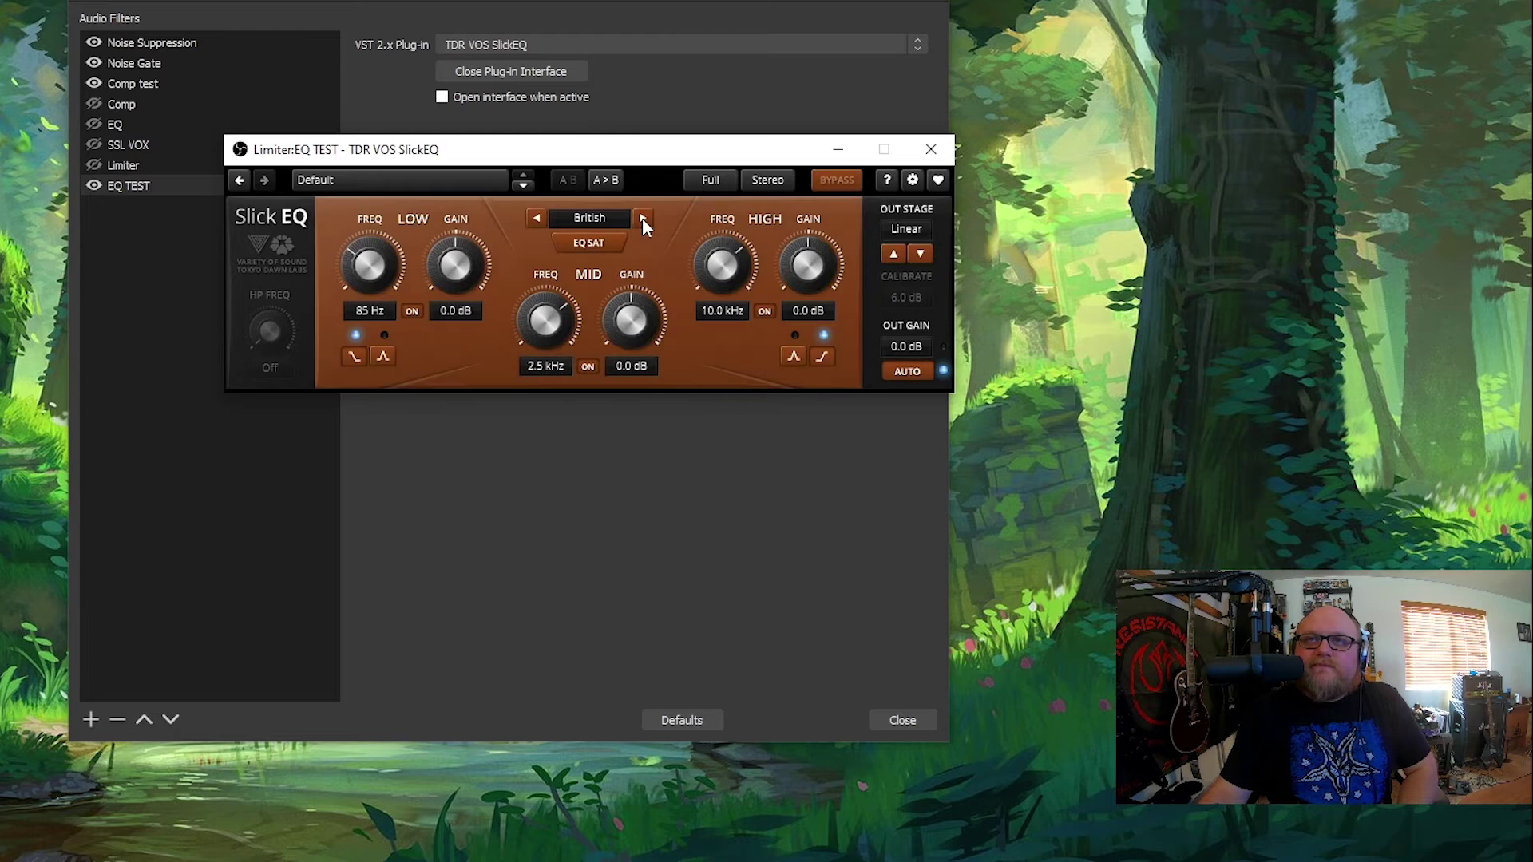
pyautogui.click(642, 218)
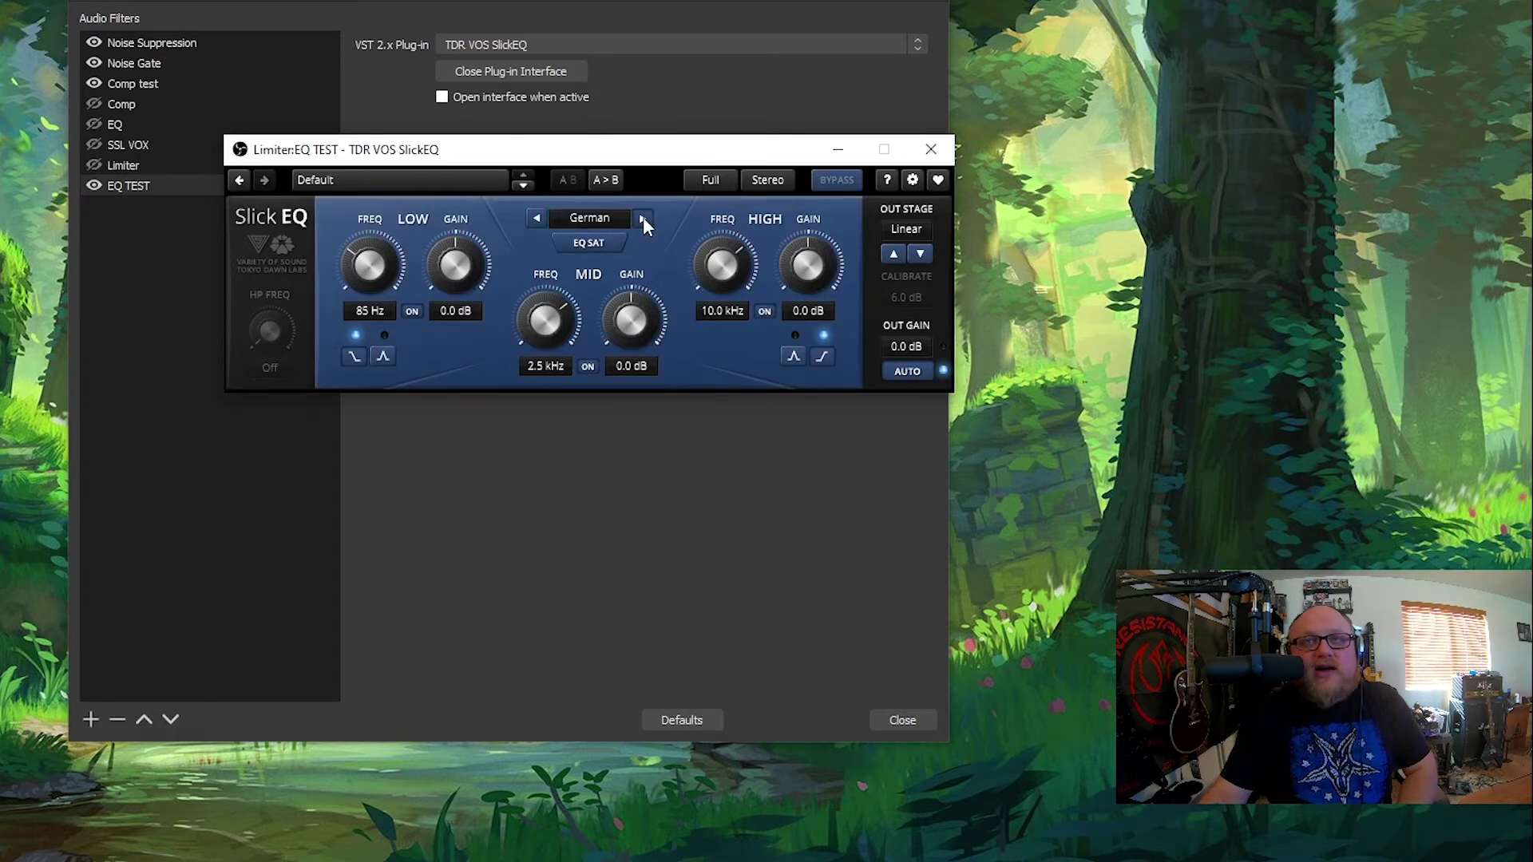
pyautogui.click(643, 217)
pyautogui.click(643, 217)
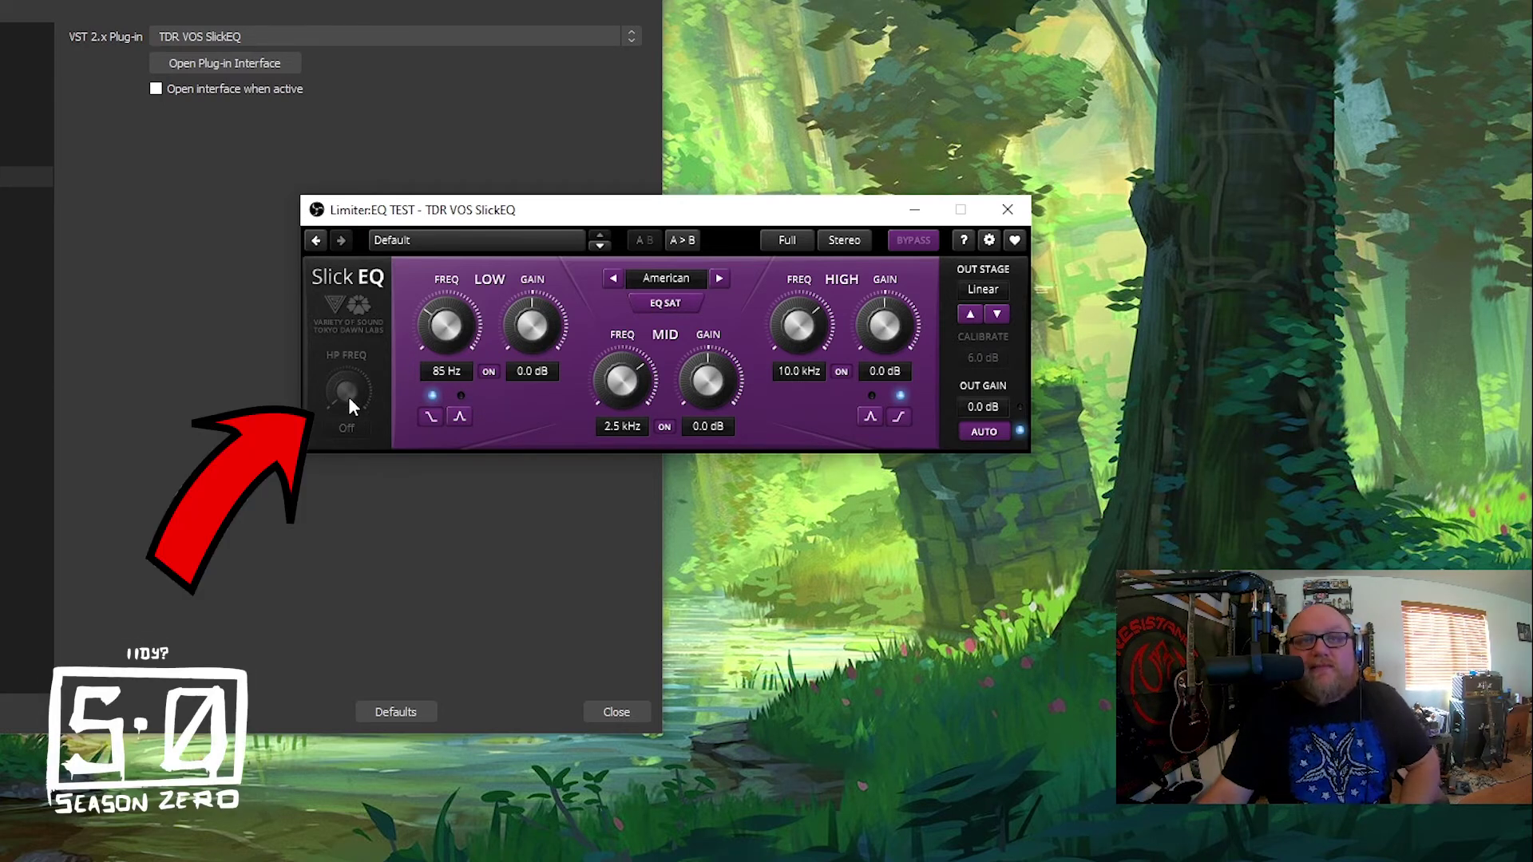
# Set SlickEQ's high-pass frequency to 175 Hz, switching the filter off once to compare before restoring that value.
pyautogui.moveTo(353, 407); pyautogui.dragTo(353, 399)
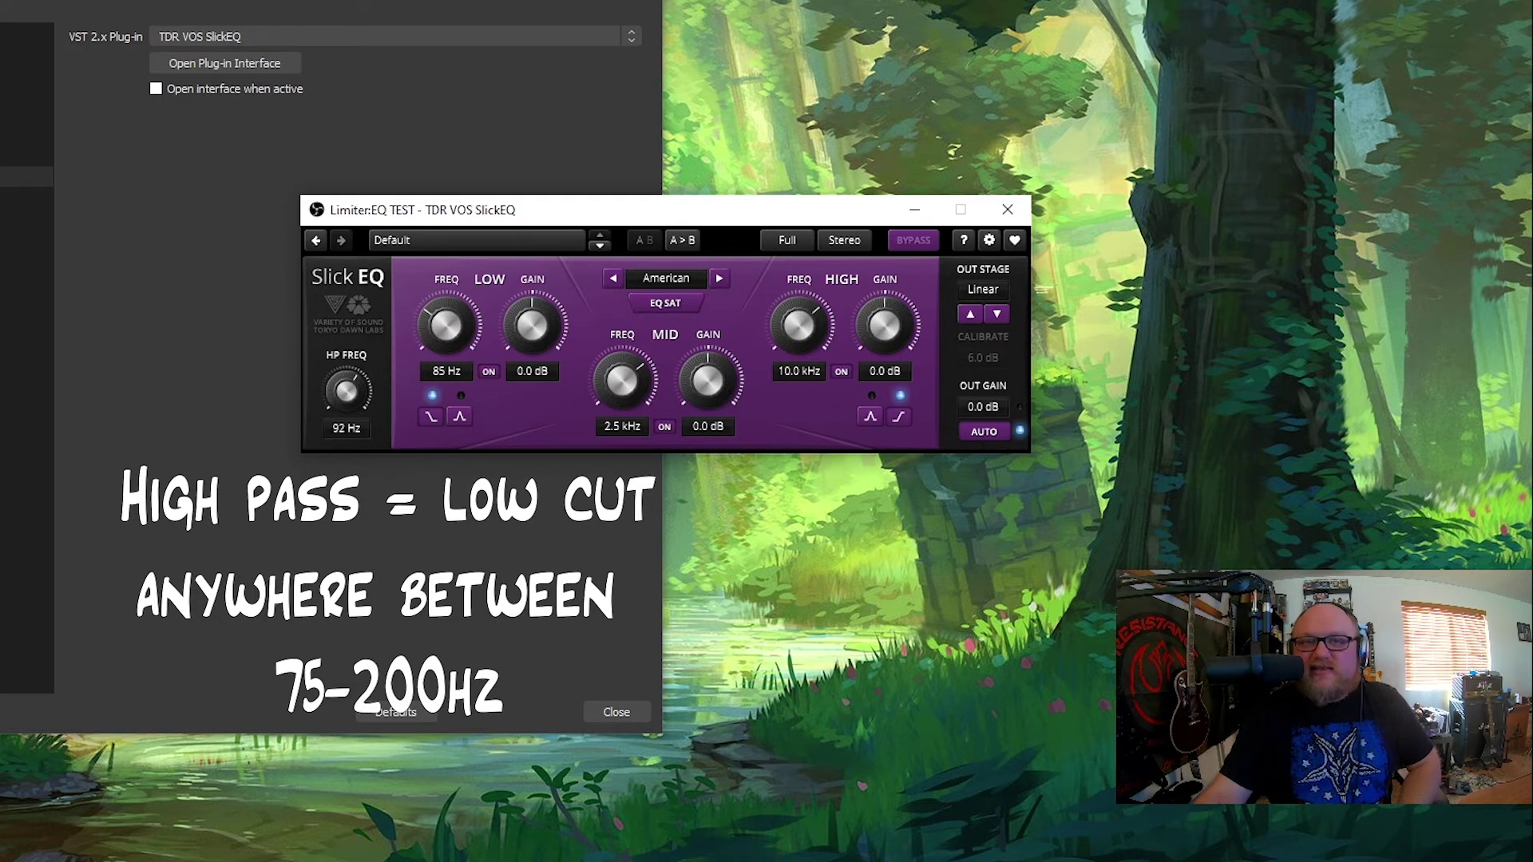
pyautogui.moveTo(346, 391); pyautogui.dragTo(349, 388)
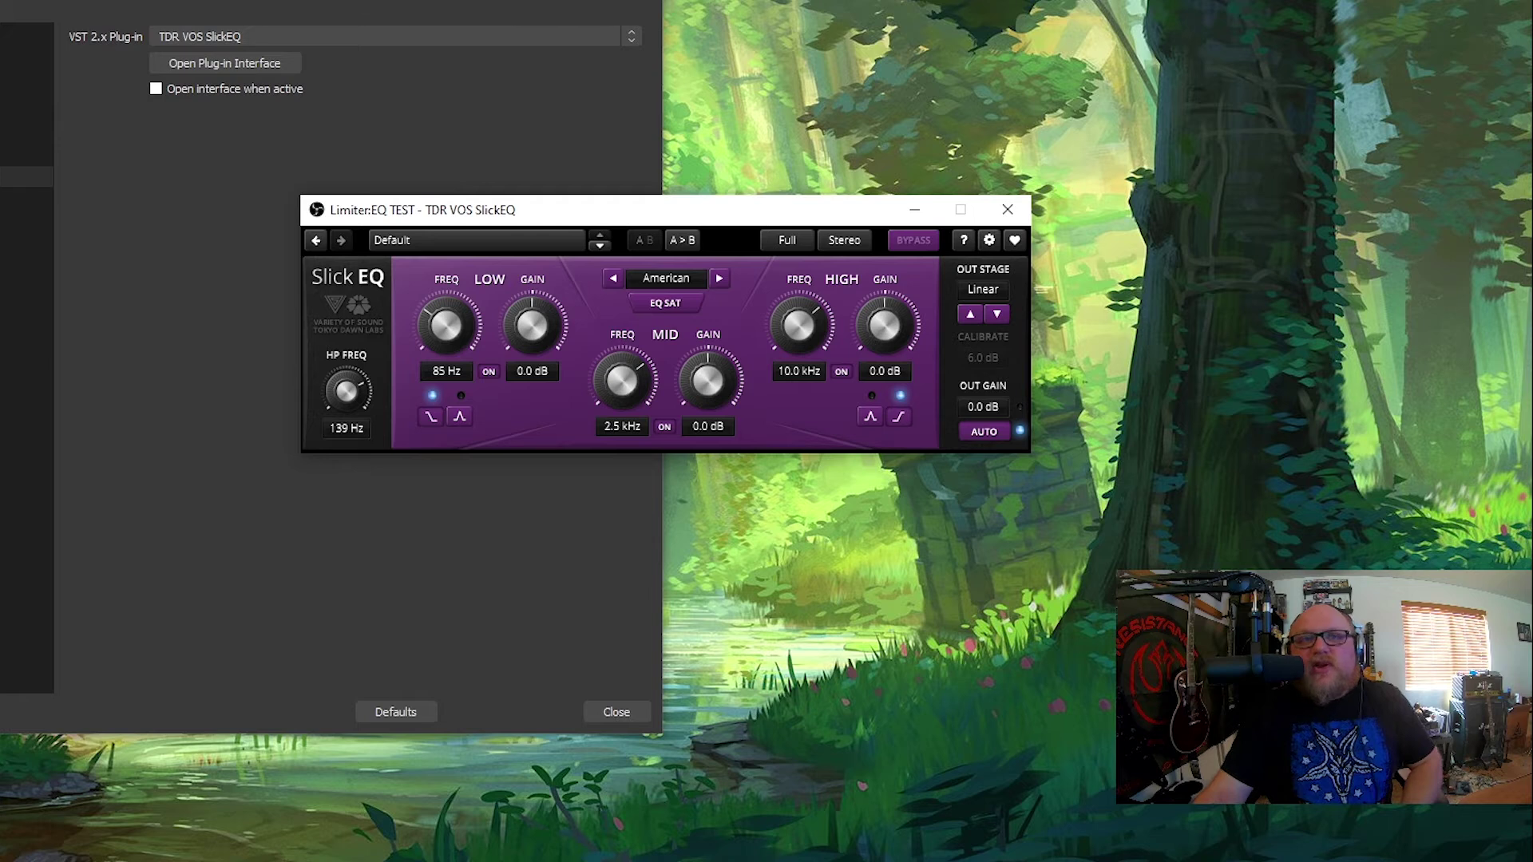
pyautogui.moveTo(346, 390); pyautogui.dragTo(347, 388)
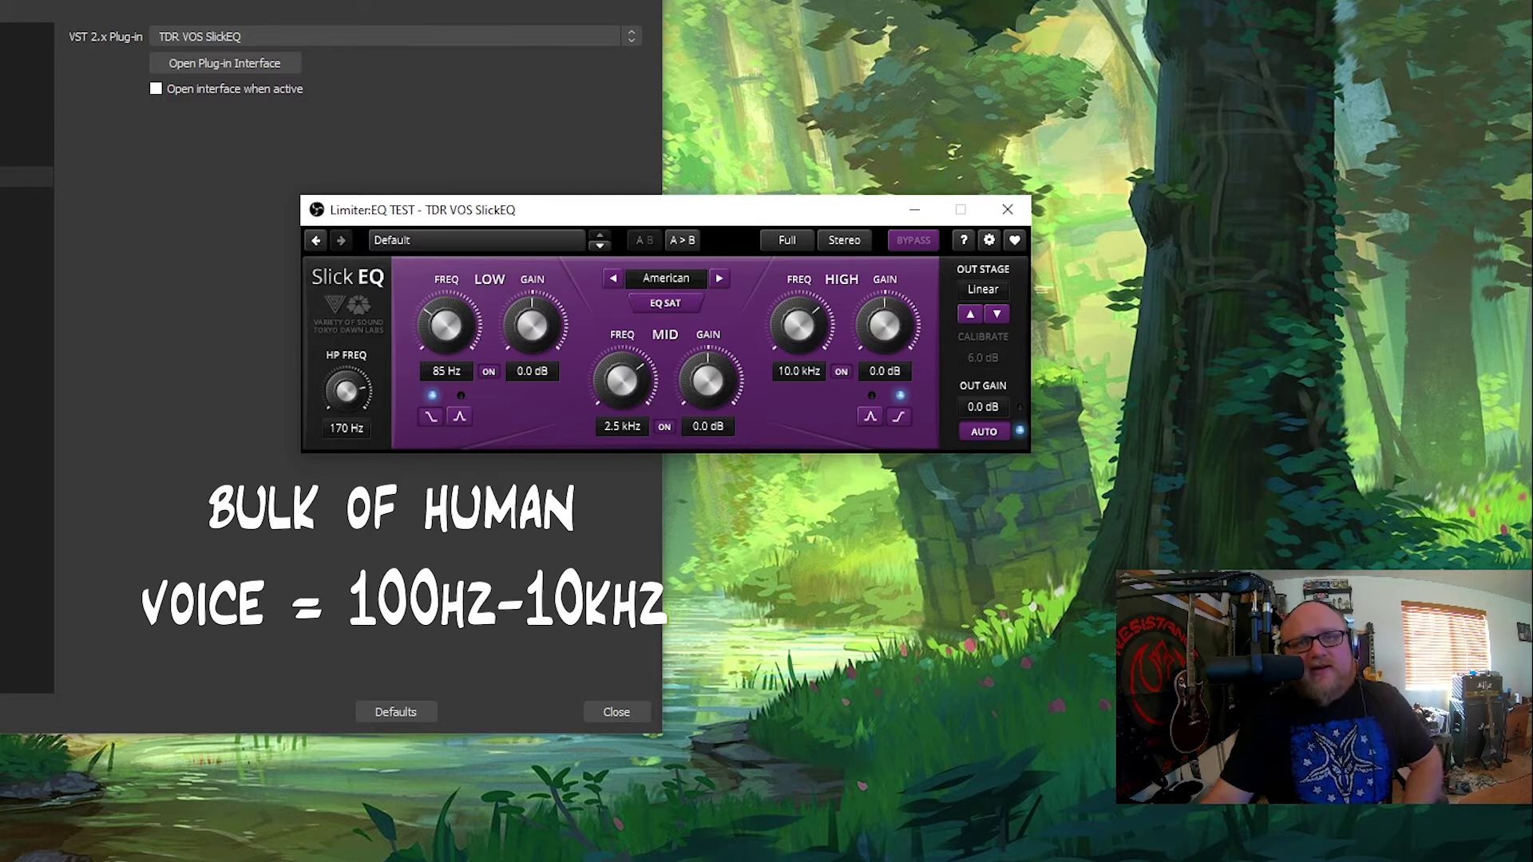
pyautogui.moveTo(346, 391); pyautogui.dragTo(346, 388)
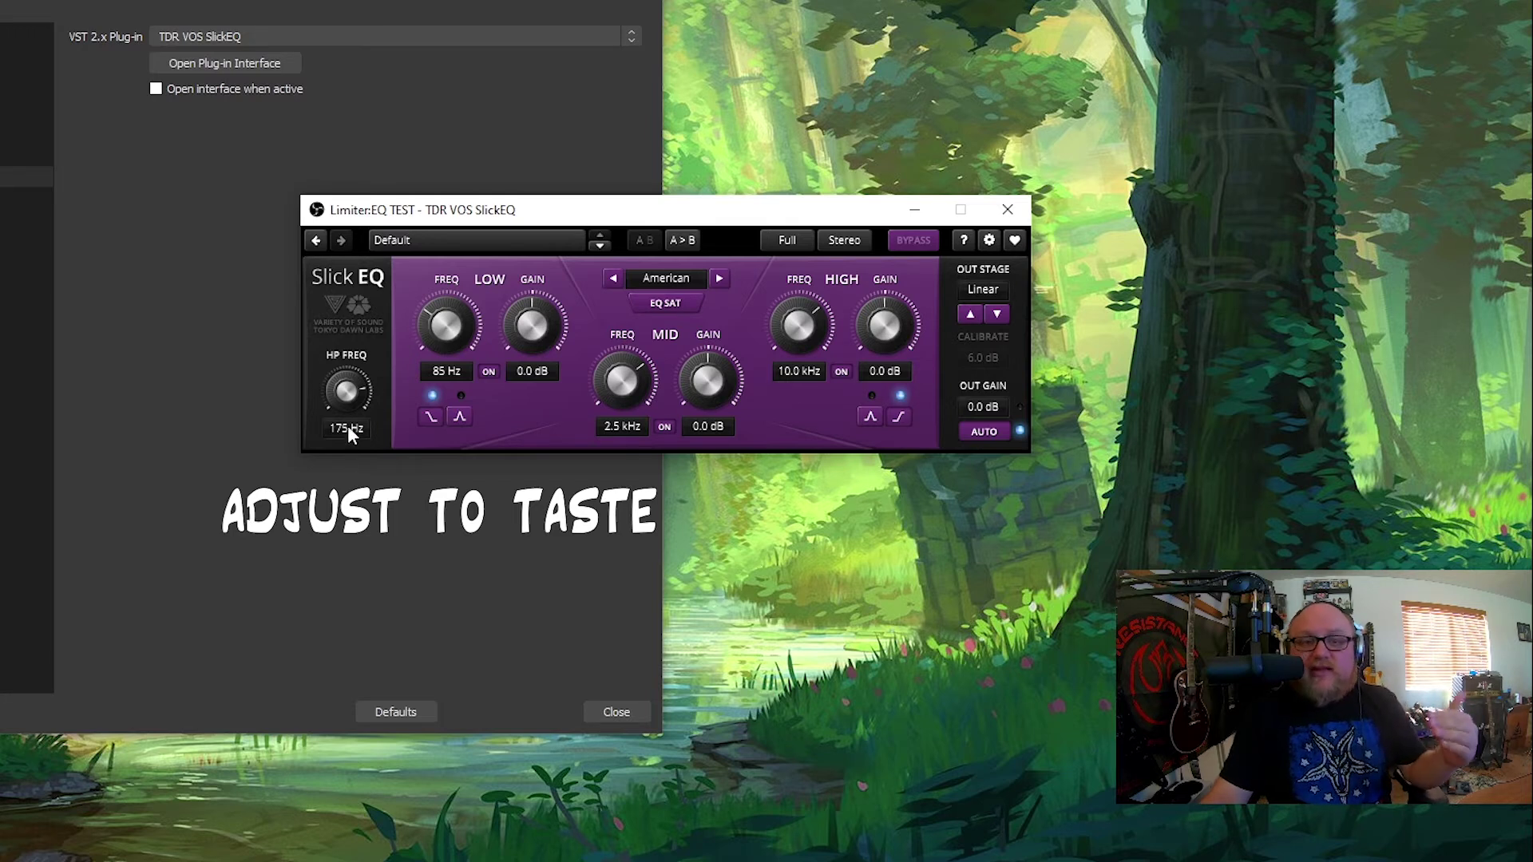
pyautogui.moveTo(352, 375); pyautogui.dragTo(351, 447)
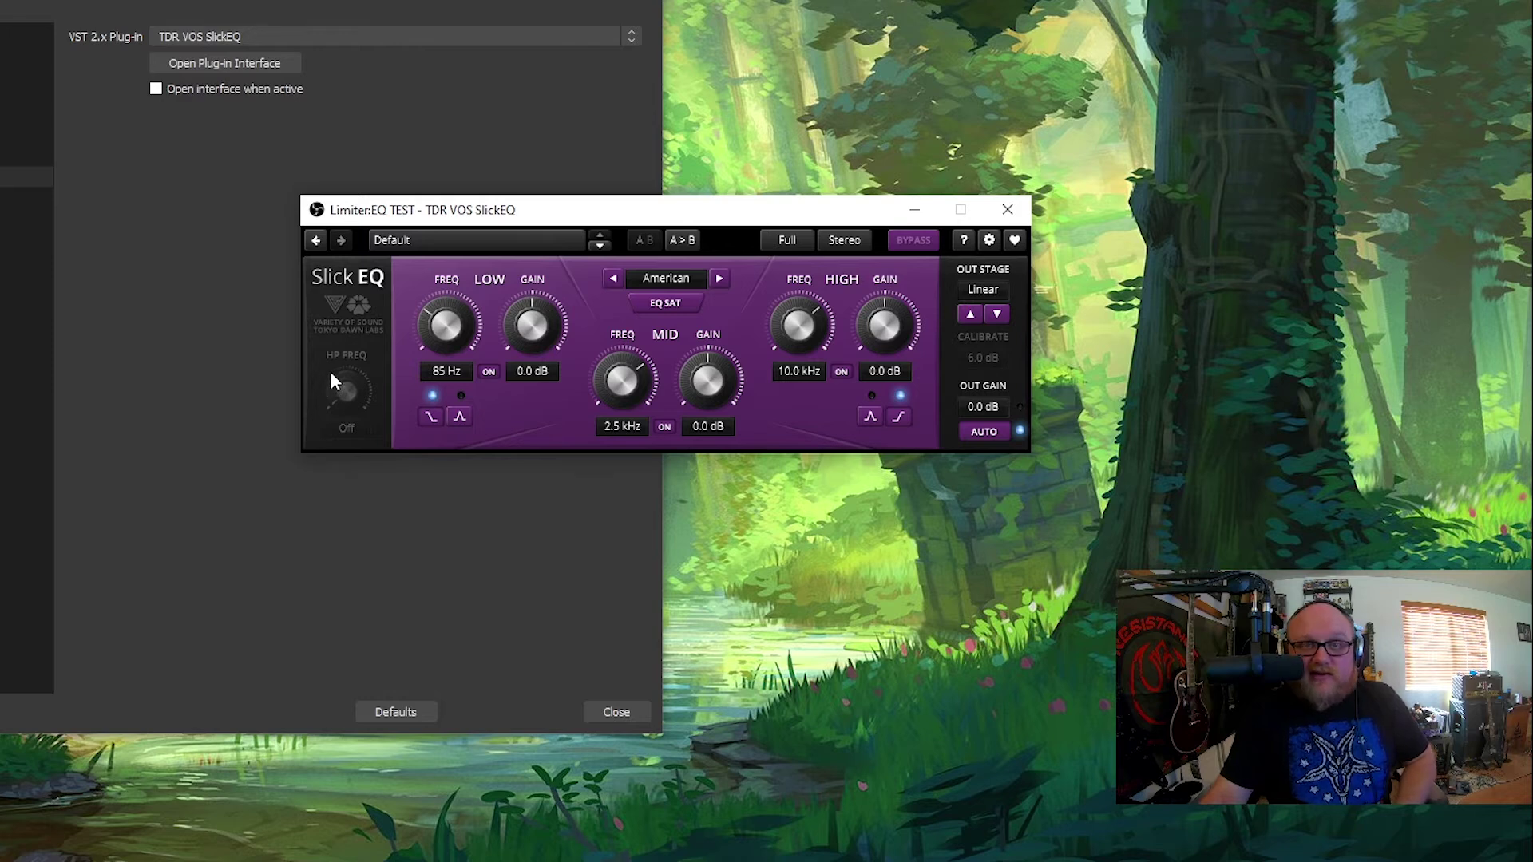
pyautogui.moveTo(347, 391); pyautogui.dragTo(346, 347)
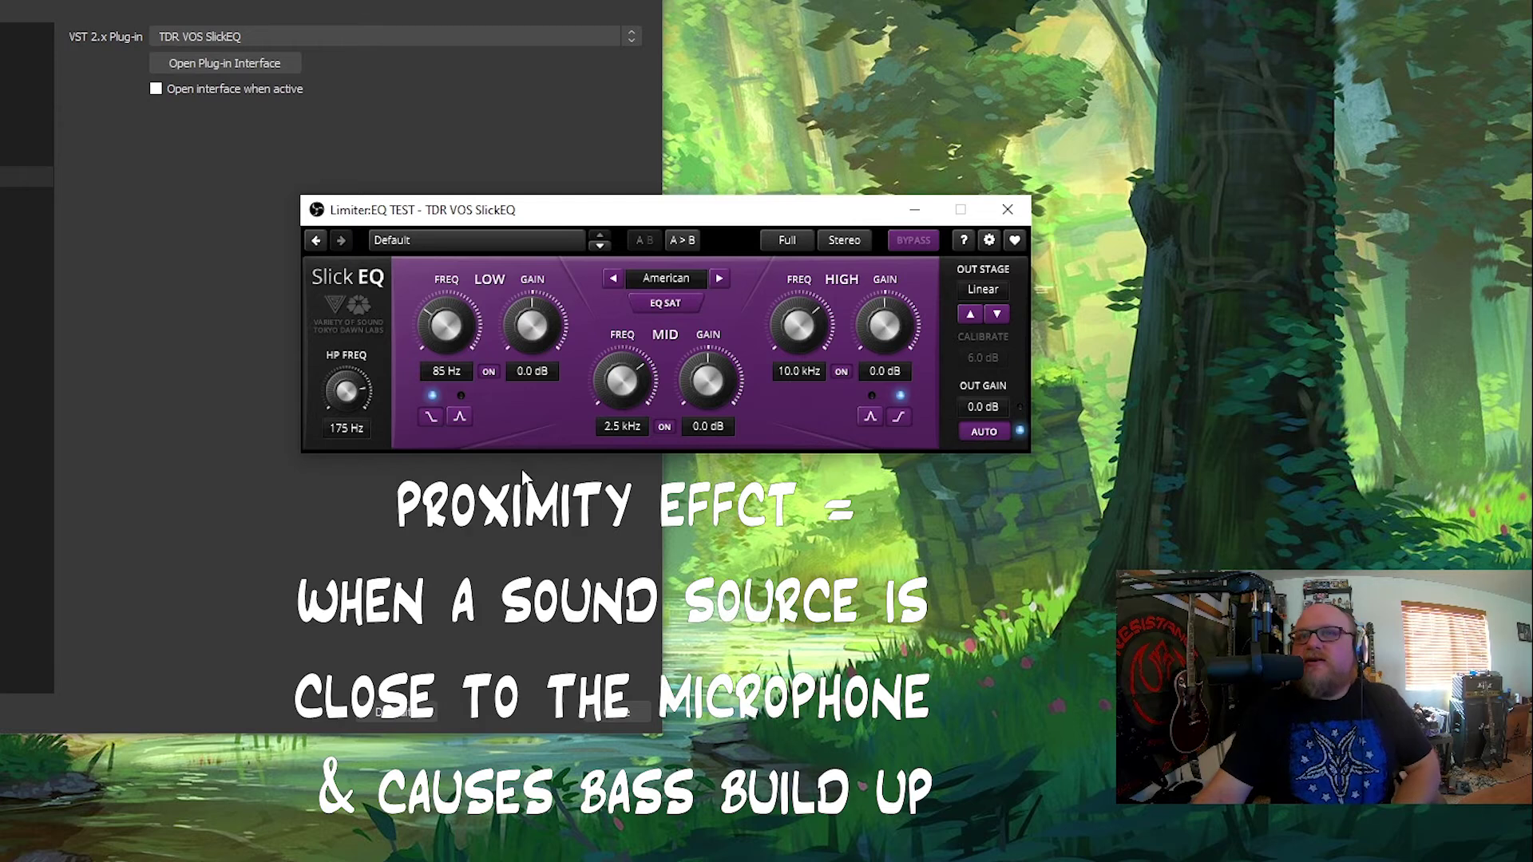
# Set SlickEQ's low band to 299 Hz with a bell shape and a gain of -2.5 dB.
pyautogui.moveTo(438, 372); pyautogui.dragTo(449, 297)
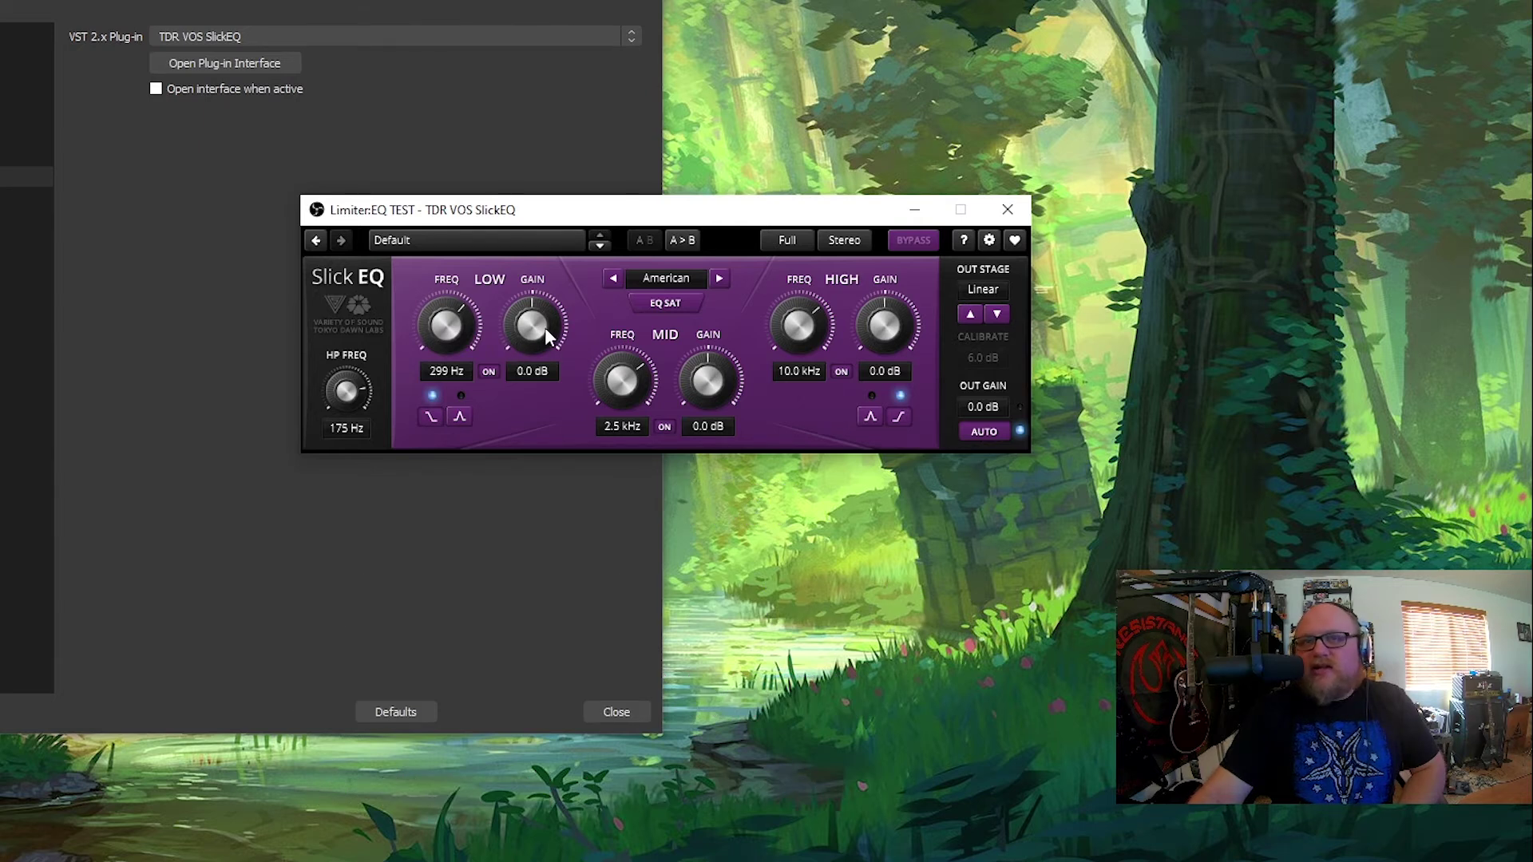
pyautogui.click(459, 417)
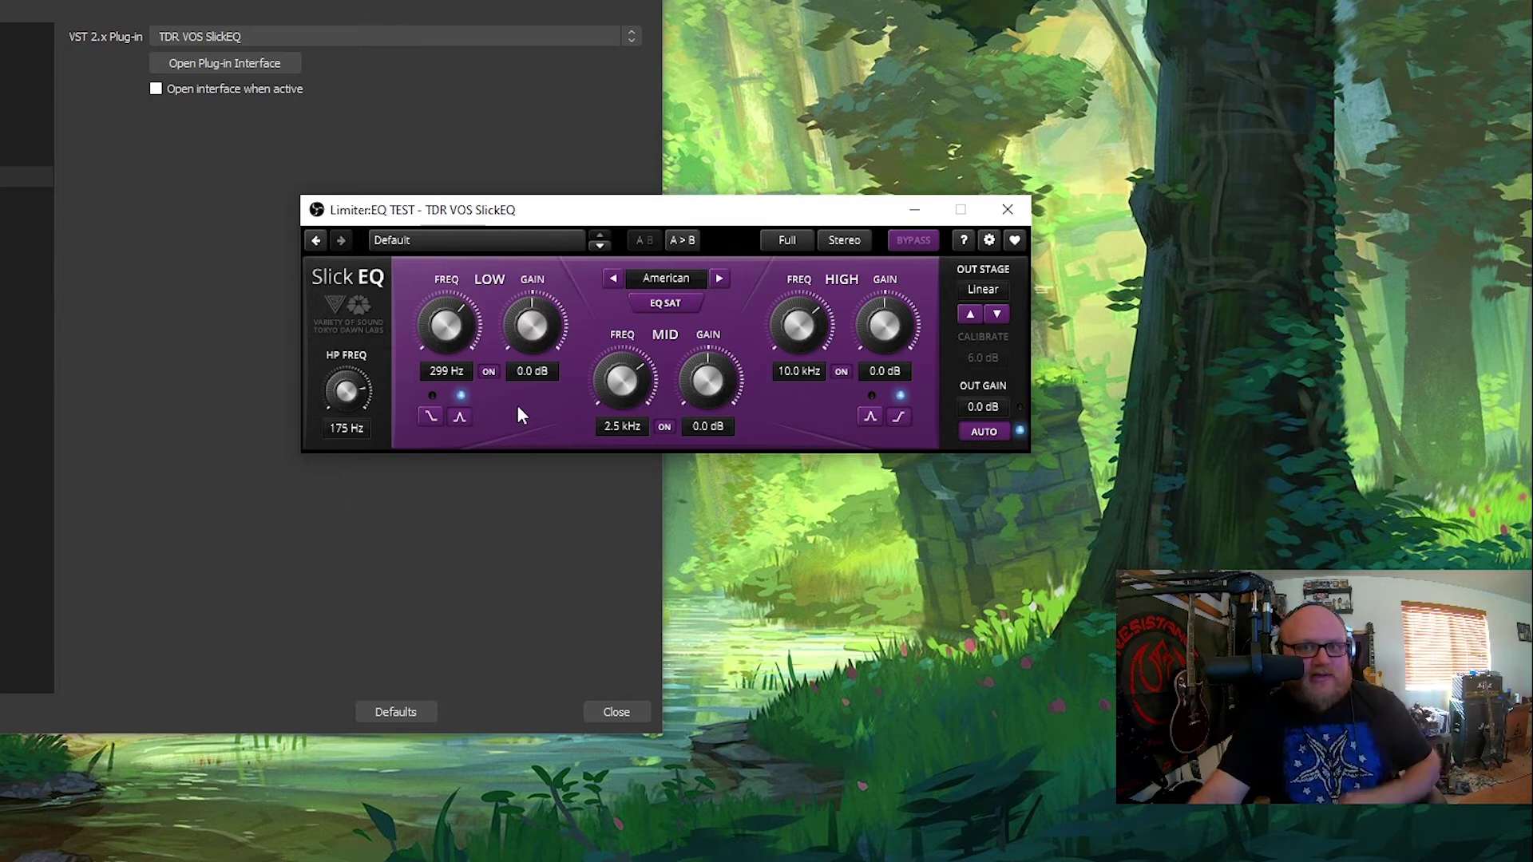
pyautogui.moveTo(534, 325); pyautogui.dragTo(533, 334)
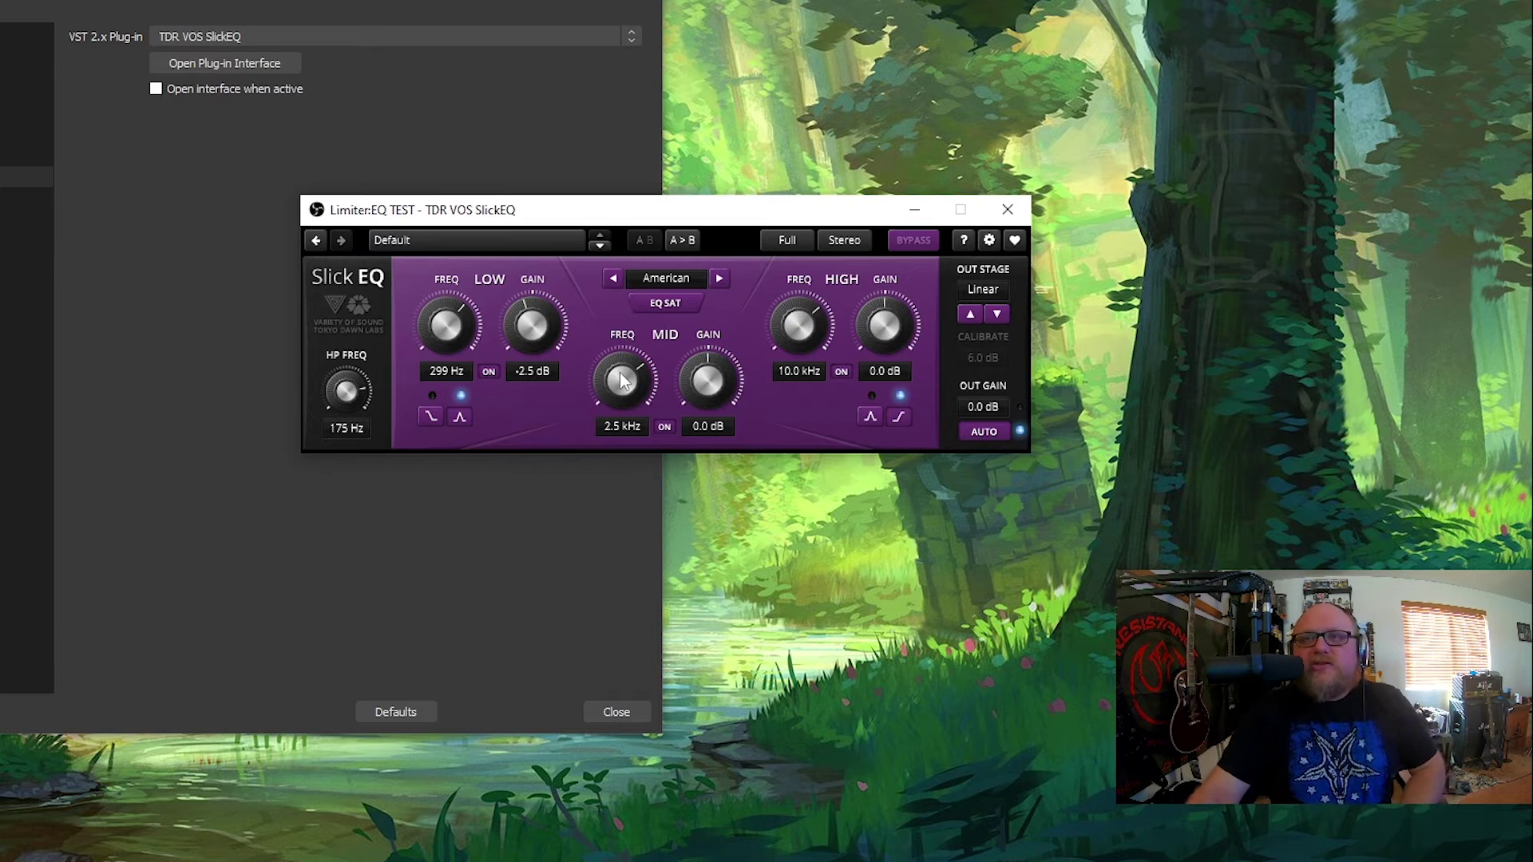
# Set the mid band to 500 Hz at -3.0 dB and the high band to 14.0 kHz at 1.1 dB.
pyautogui.moveTo(616, 382)
pyautogui.mouseDown()
pyautogui.moveTo(617, 429)
pyautogui.moveTo(620, 404)
pyautogui.mouseUp()
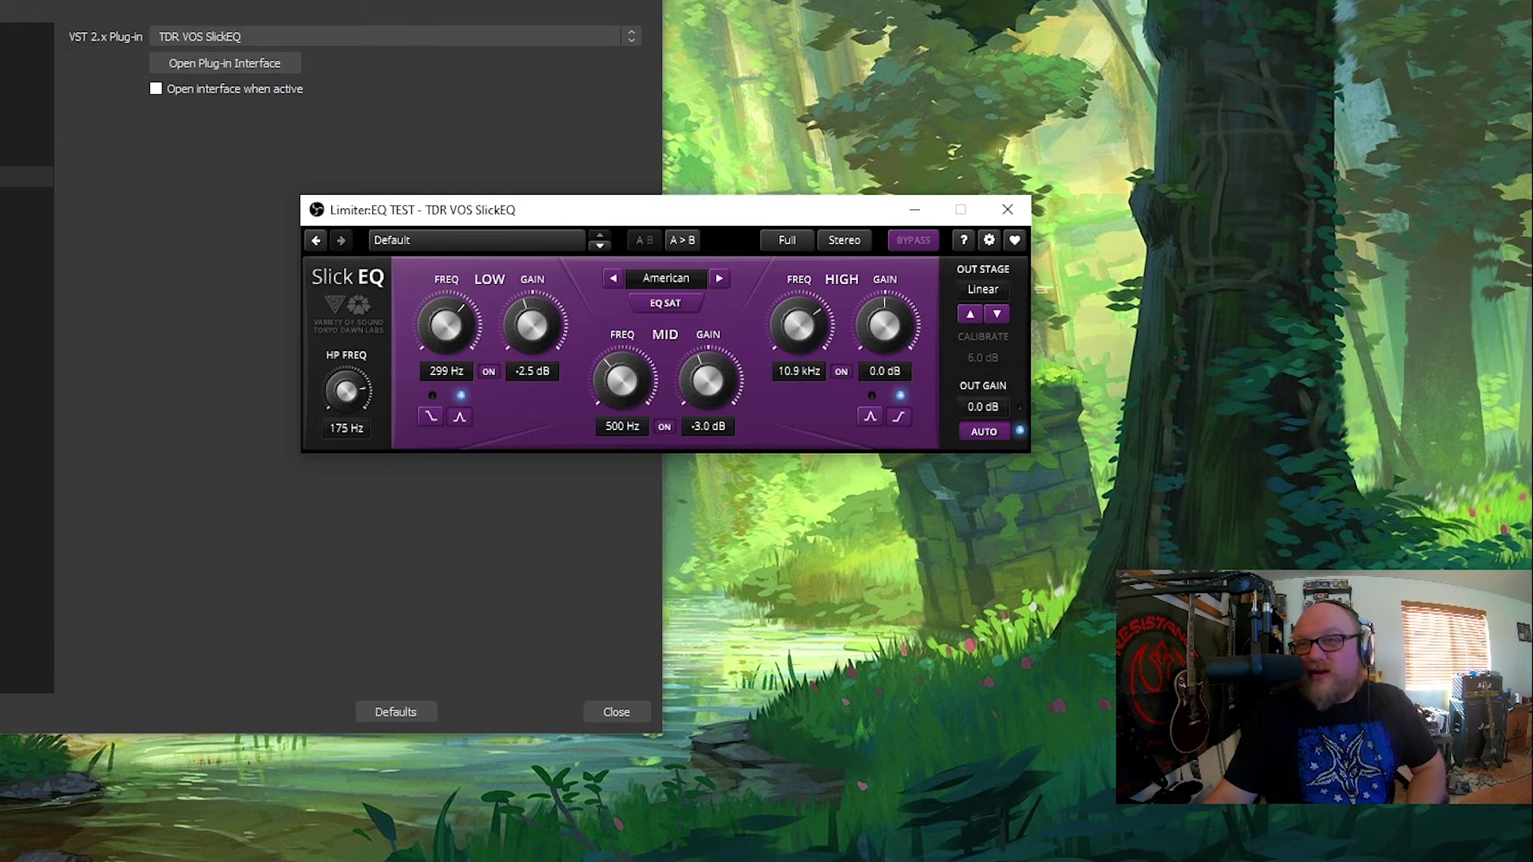
pyautogui.moveTo(798, 325); pyautogui.dragTo(799, 313)
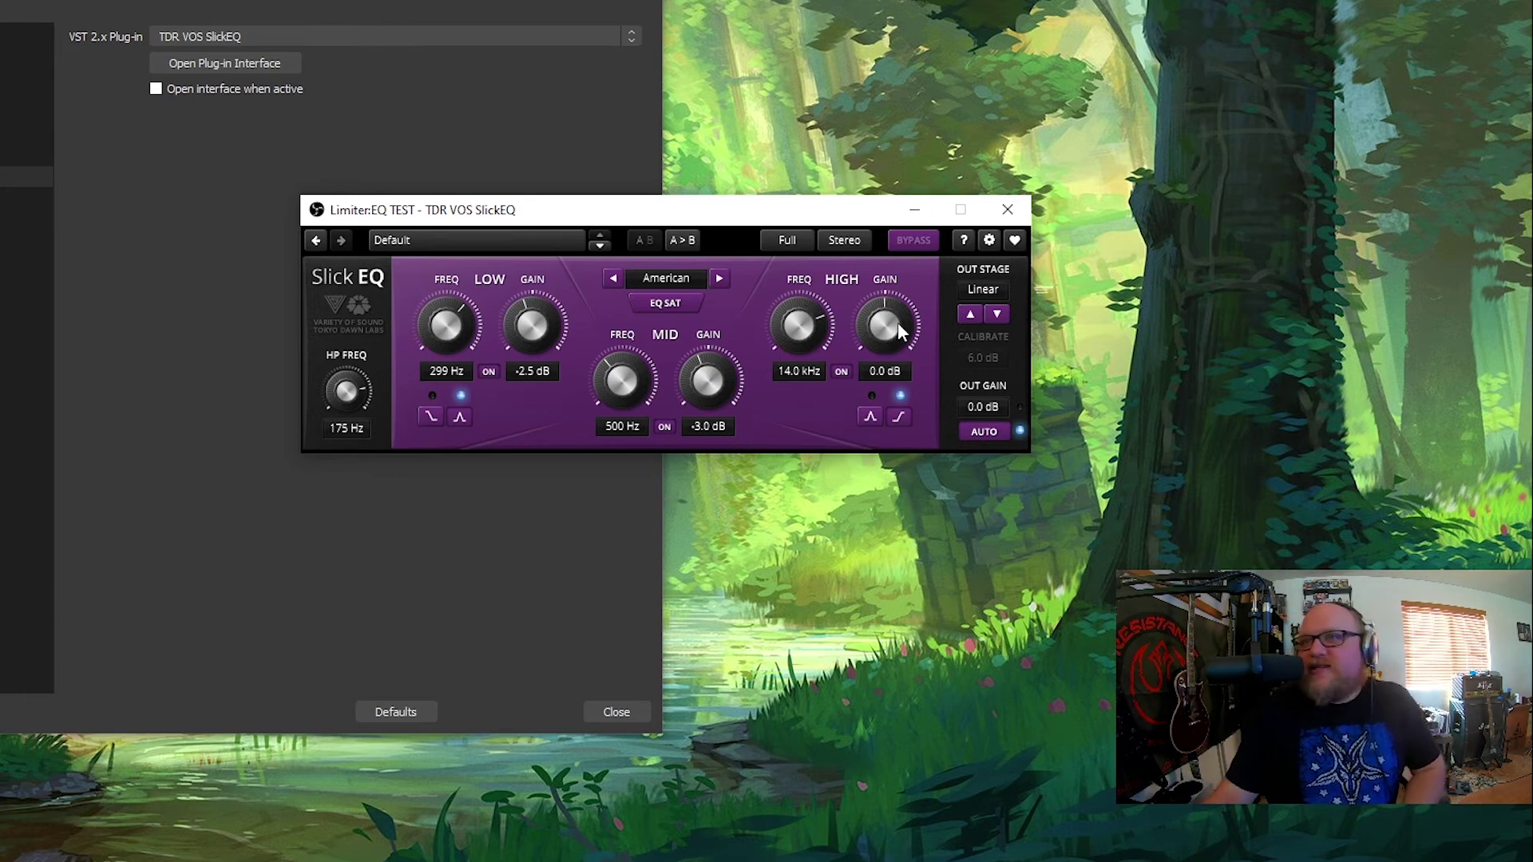
pyautogui.moveTo(892, 324)
pyautogui.mouseDown()
pyautogui.moveTo(886, 309)
pyautogui.moveTo(889, 321)
pyautogui.mouseUp()
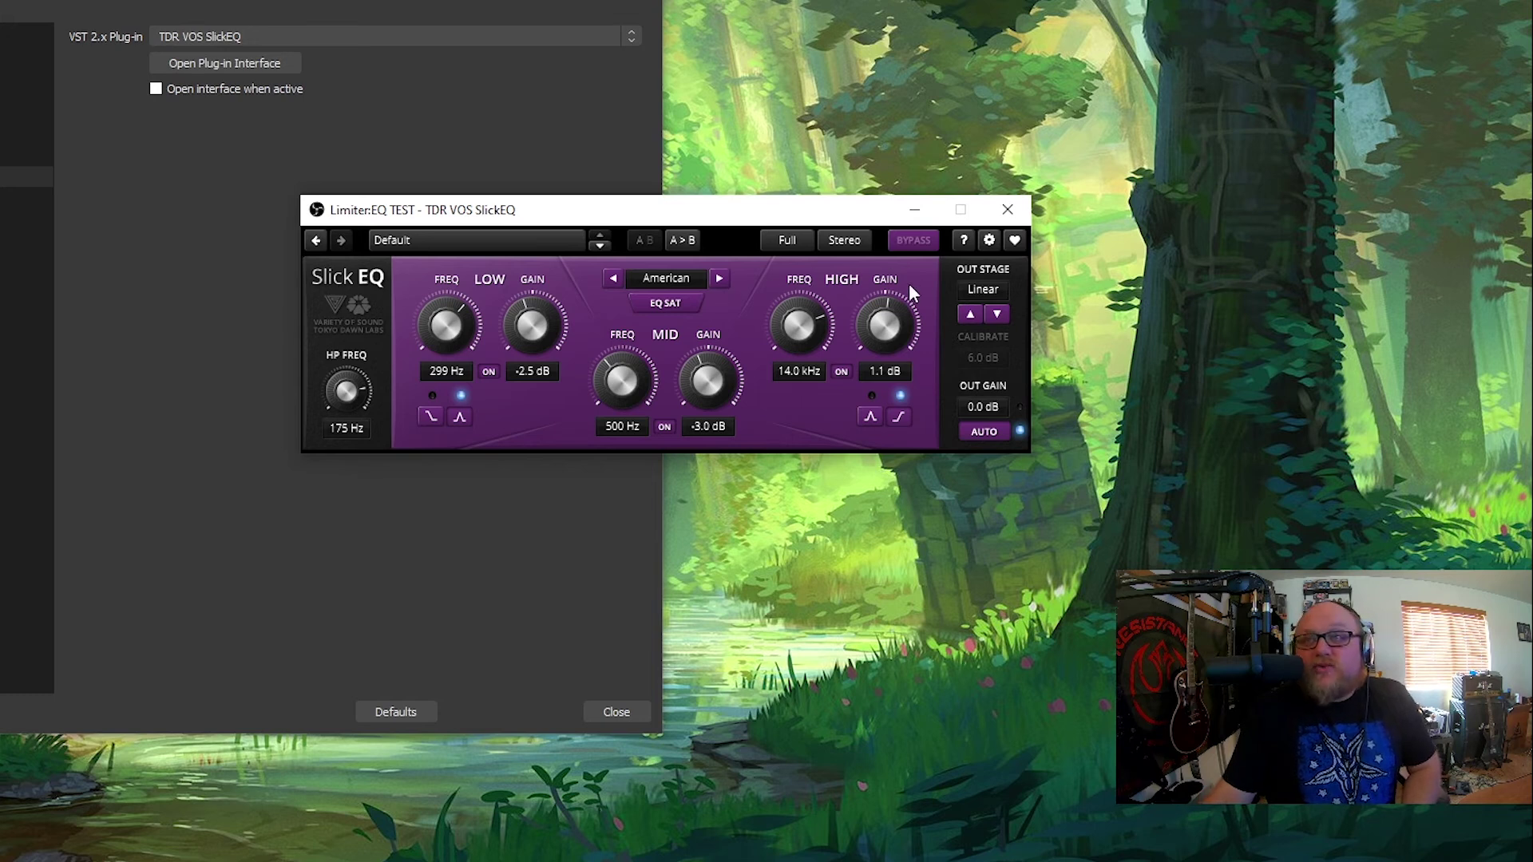
# Bypass and re-enable the EQ to compare the sound, and fine-tune the high band's gain to 1.0 dB.
pyautogui.click(914, 241)
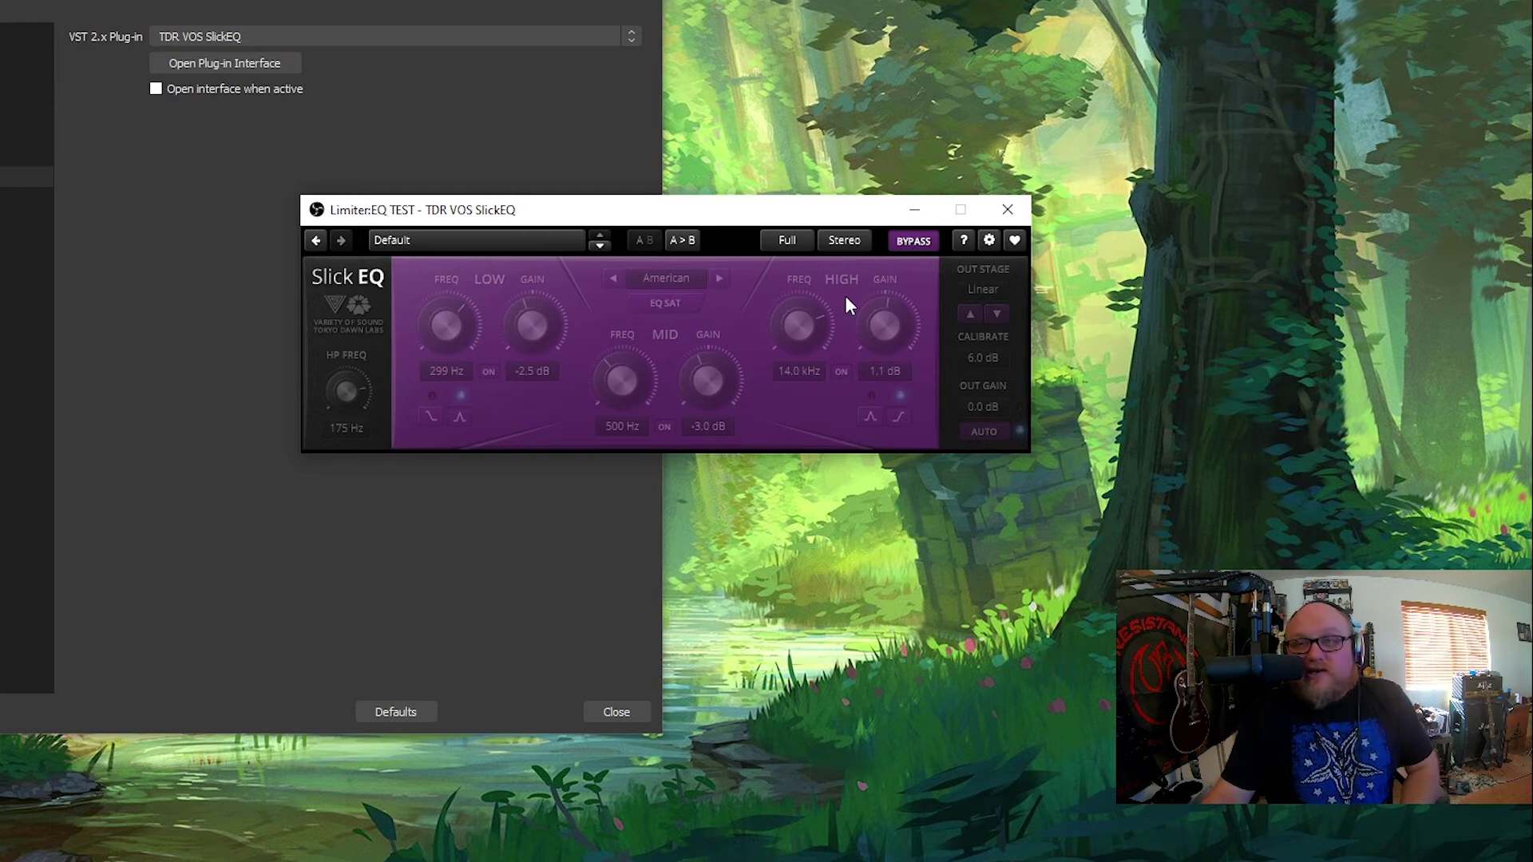
pyautogui.click(929, 246)
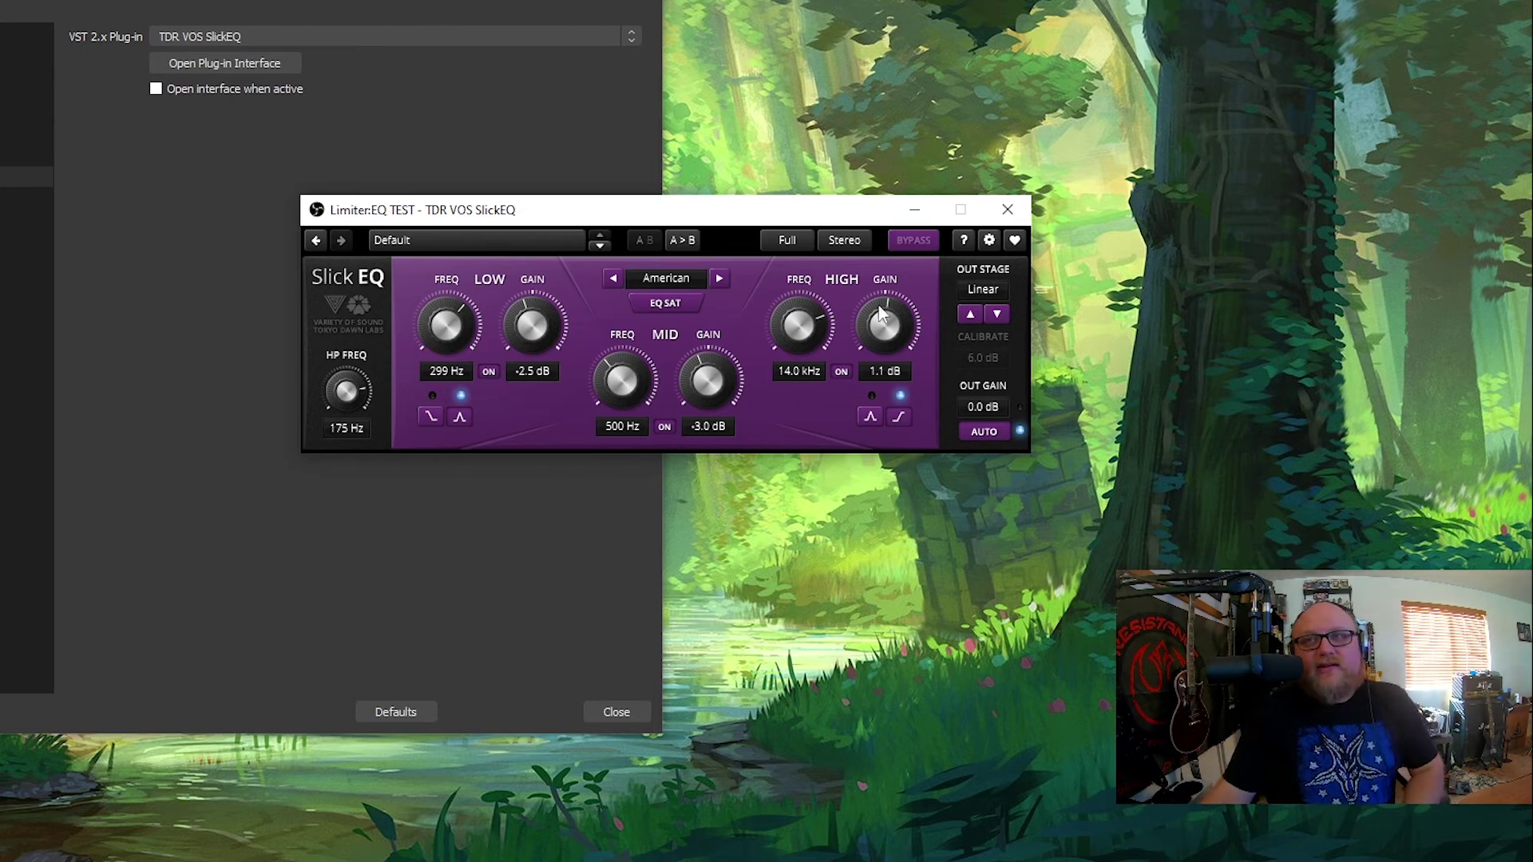
pyautogui.scroll(-1, 887, 321)
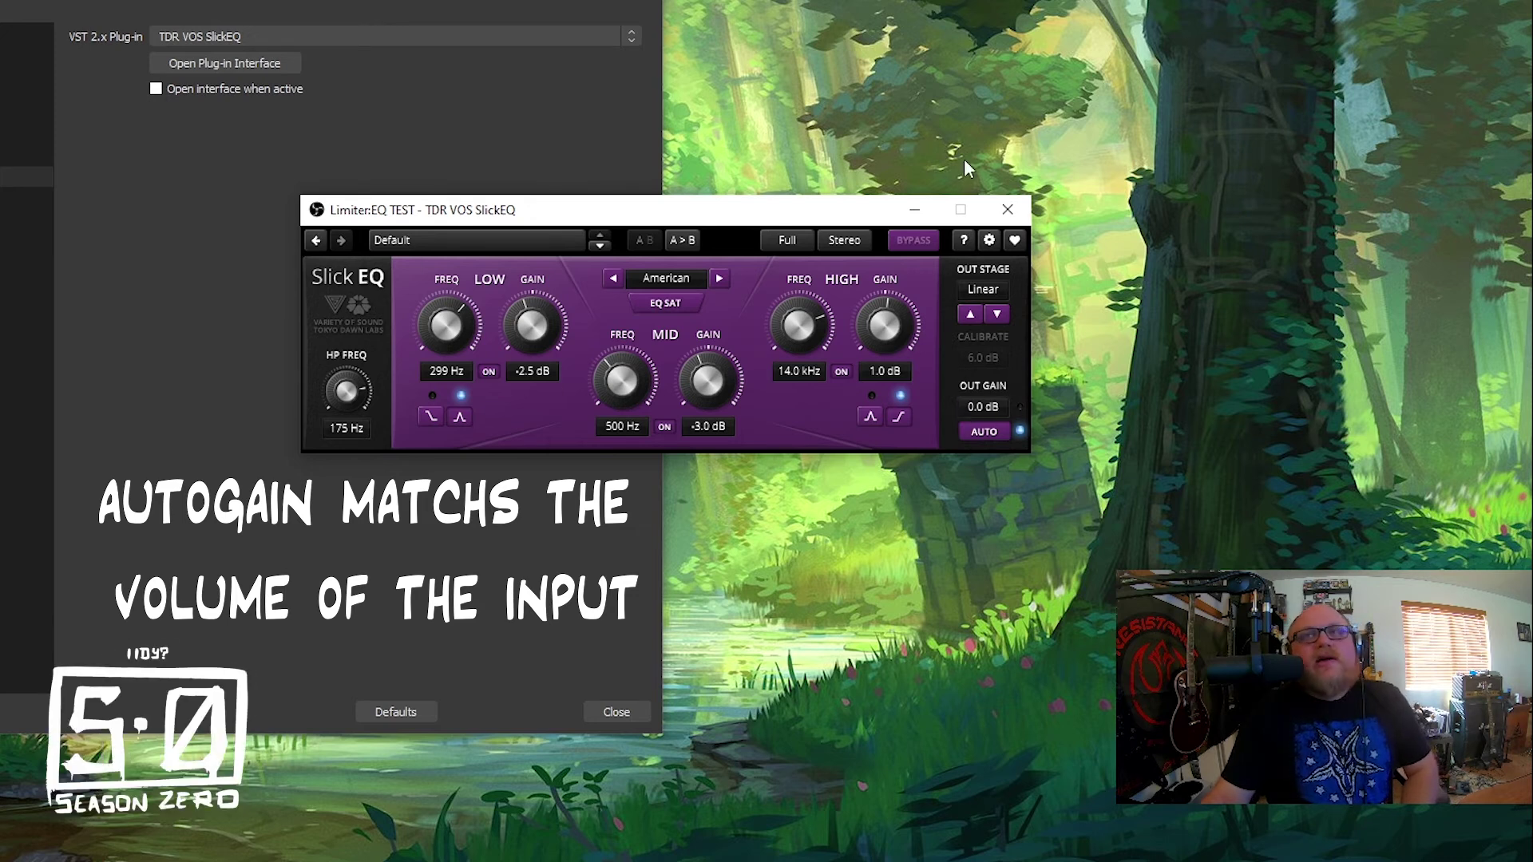
# Close the SlickEQ interface and move the EQ TEST filter up the chain to directly below Comp test.
pyautogui.click(1007, 209)
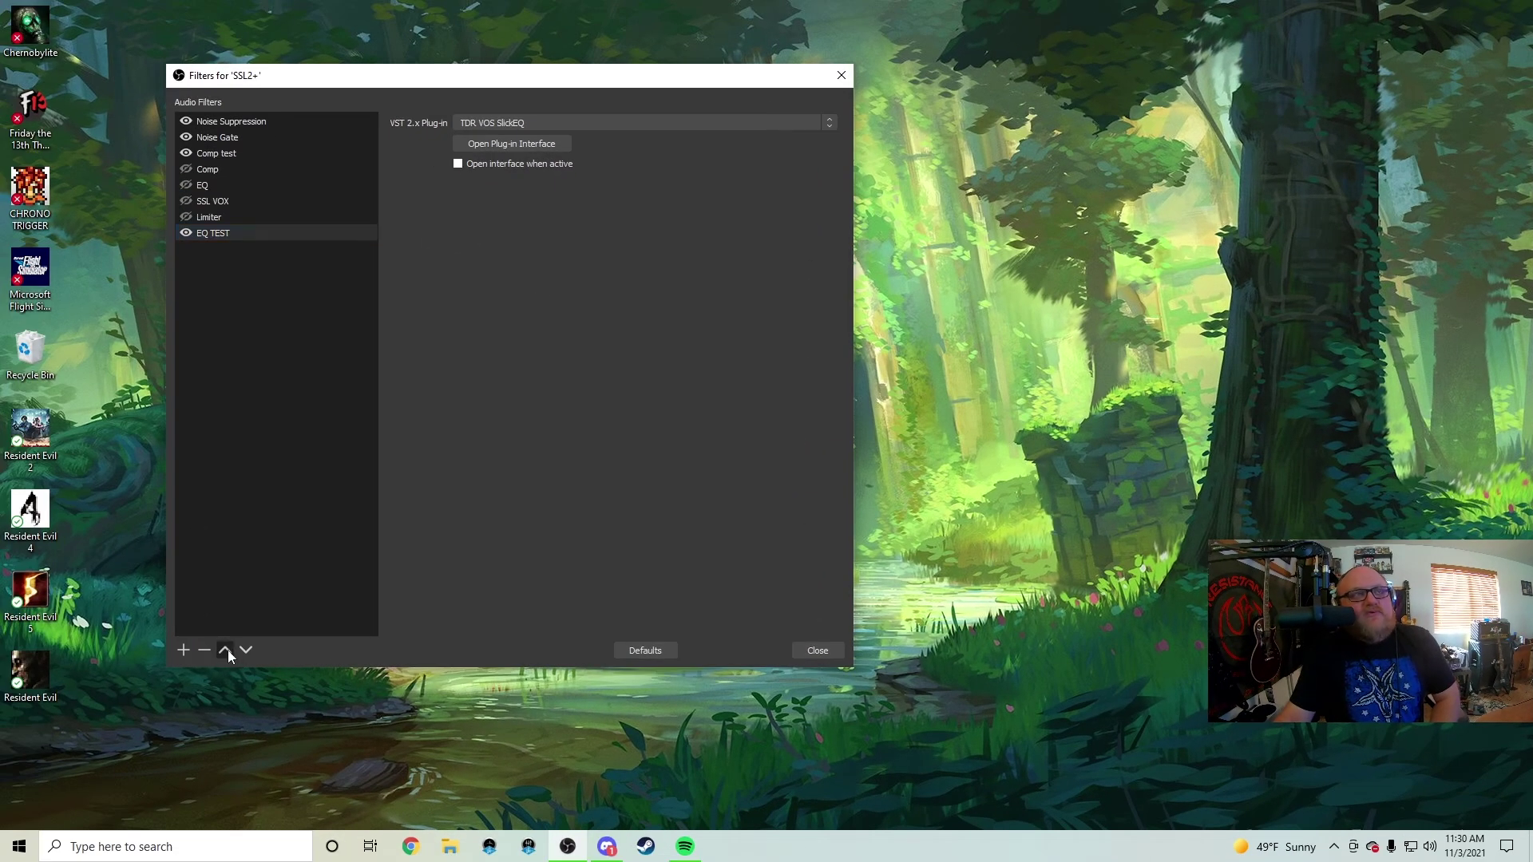
pyautogui.click(226, 650)
pyautogui.click(226, 649)
pyautogui.click(226, 649)
pyautogui.click(227, 649)
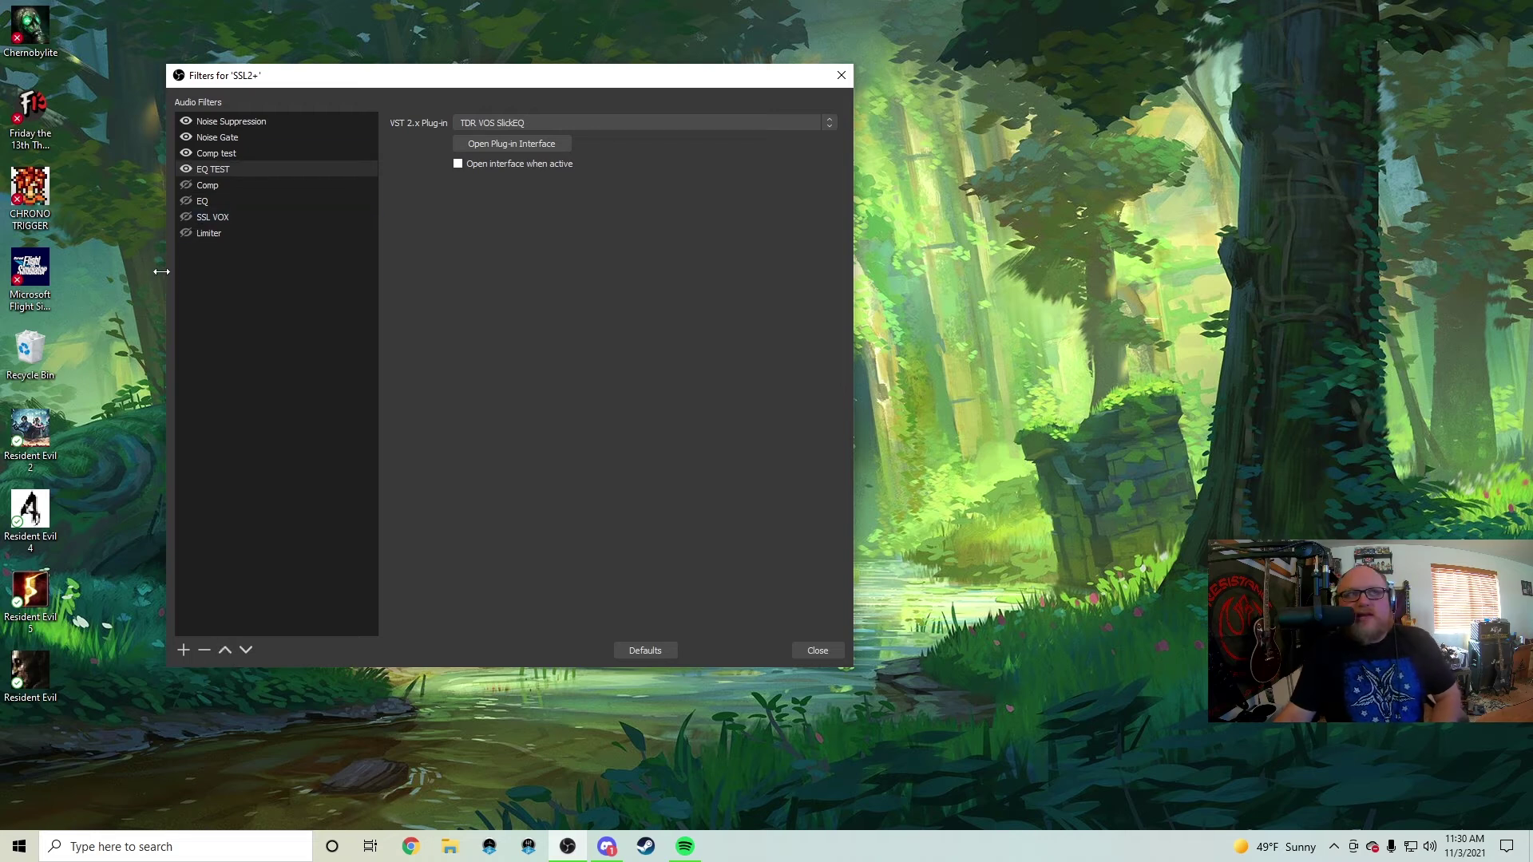
# Enable the existing Limiter filter and move it up the chain to directly below EQ TEST.
pyautogui.click(209, 233)
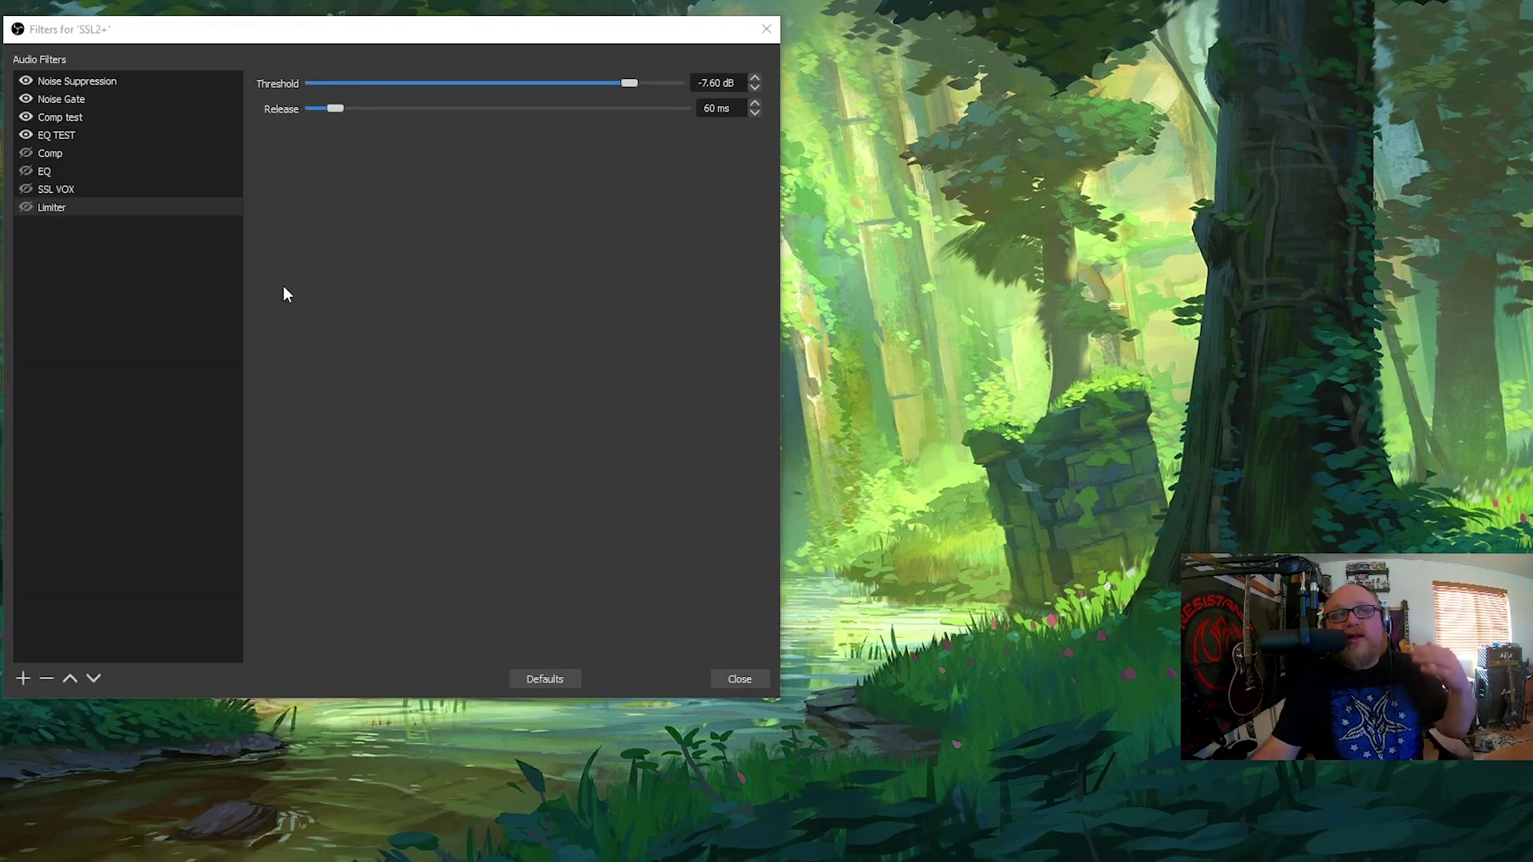
pyautogui.click(22, 207)
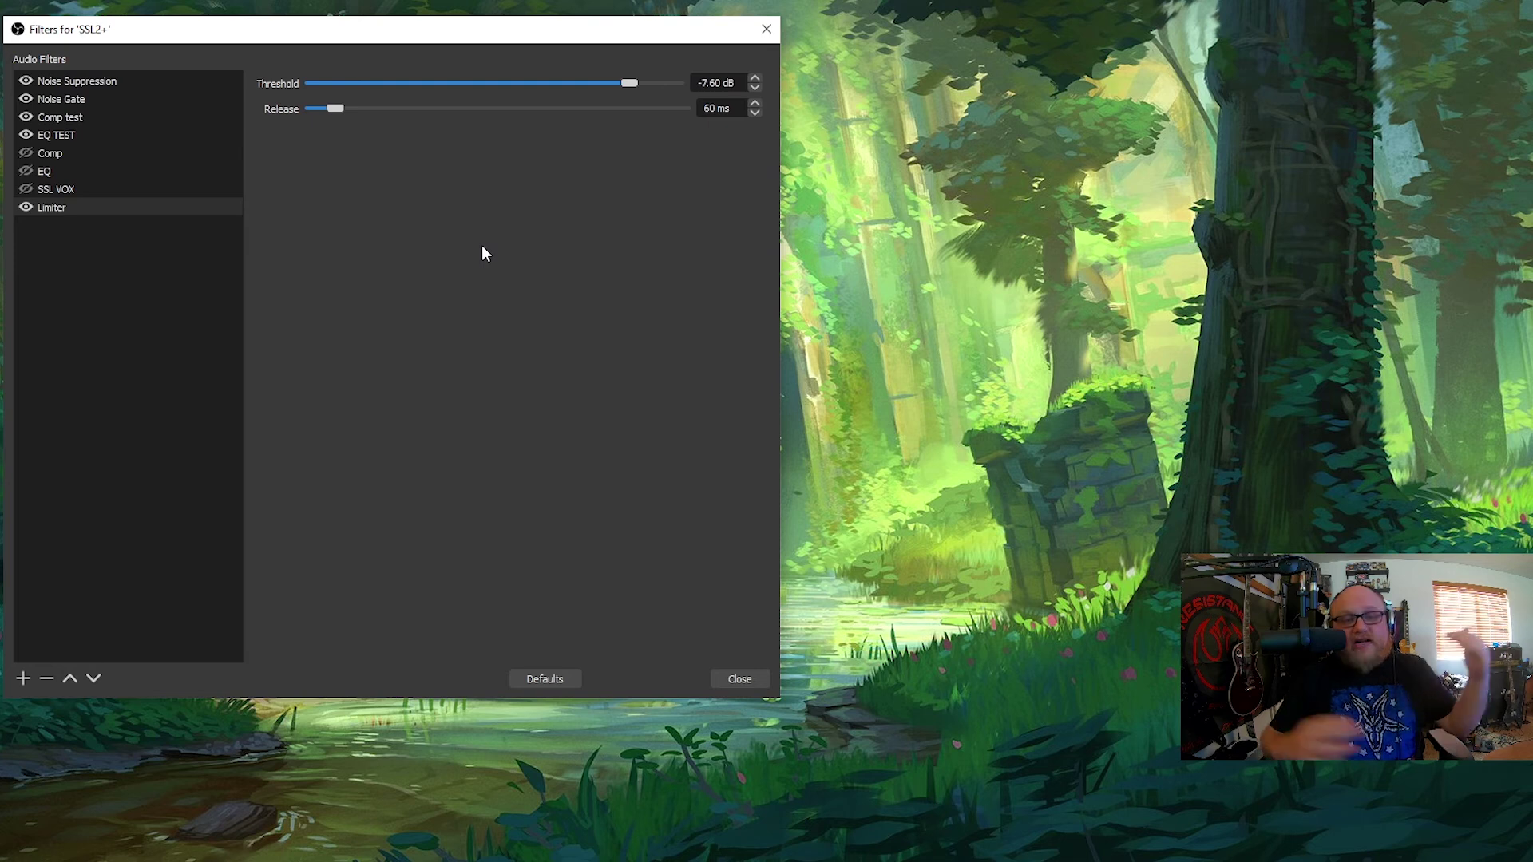
pyautogui.click(66, 679)
pyautogui.click(65, 679)
pyautogui.click(68, 679)
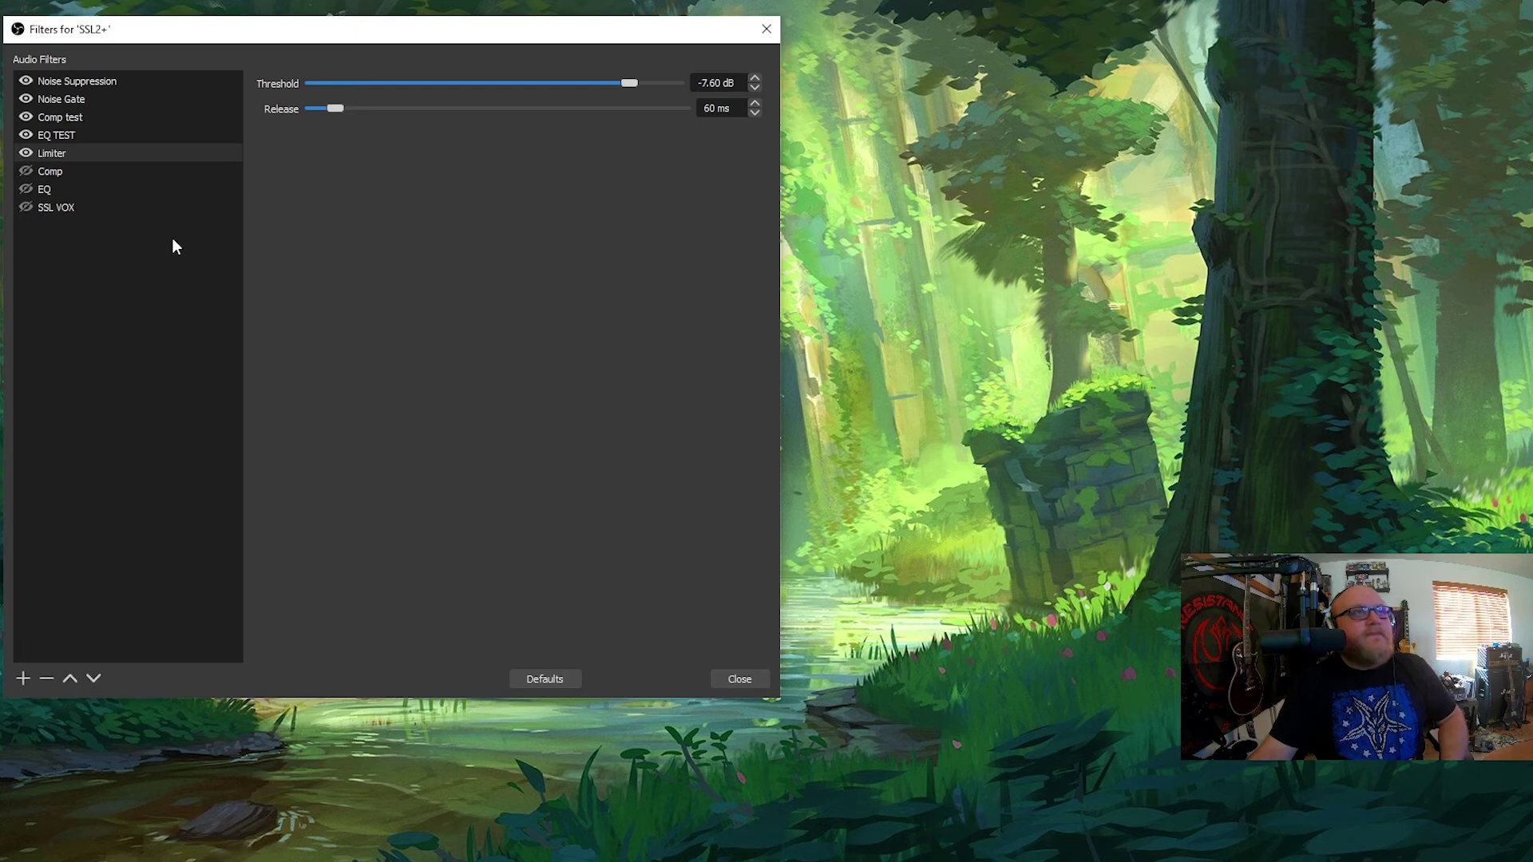